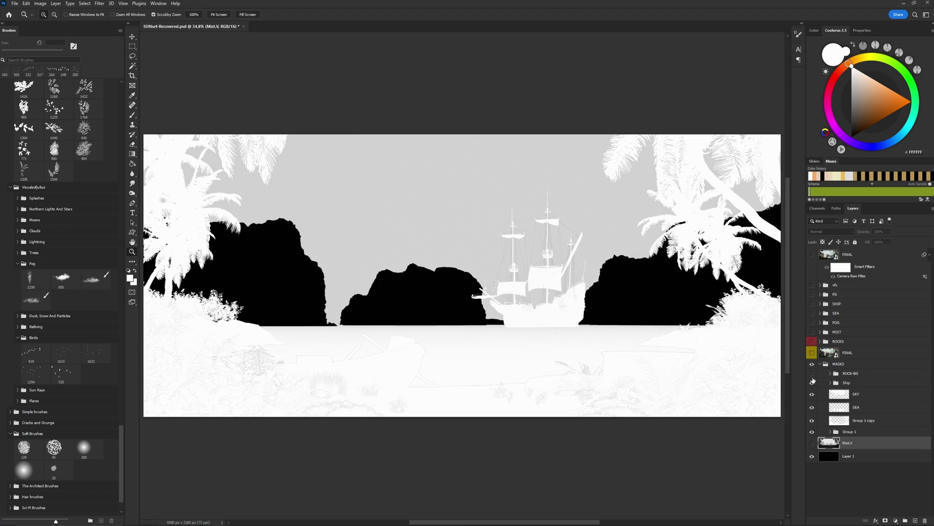
Check the individual mask layers by toggling them, then collapse and hide the MASKS group and show the MistV layer.
left_click(812, 383)
left_click(812, 383)
left_click(812, 409)
left_click(812, 409)
left_click(812, 420)
left_click(820, 364)
left_click(812, 363)
left_click(812, 375)
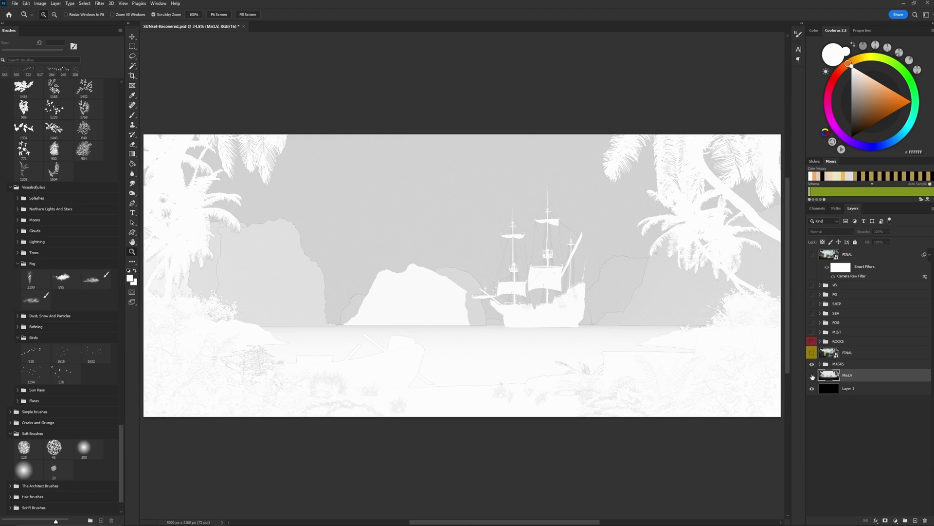
Review the composite by revealing the lower FINAL layer, ROCKS, MIST, FOG, SEA, SHIP, FG, vfx and the upper FINAL layer, and briefly isolate MistV.
left_click(811, 353)
left_click(812, 341)
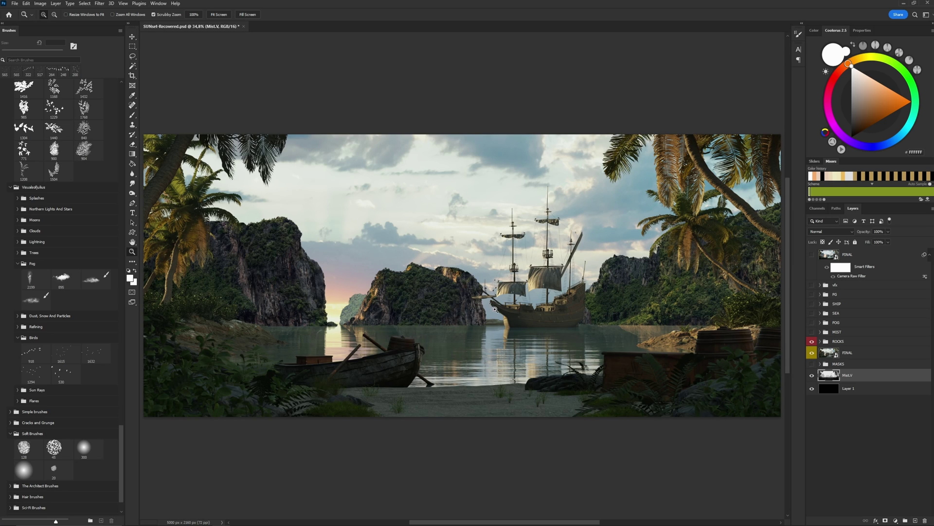
left_click(812, 332)
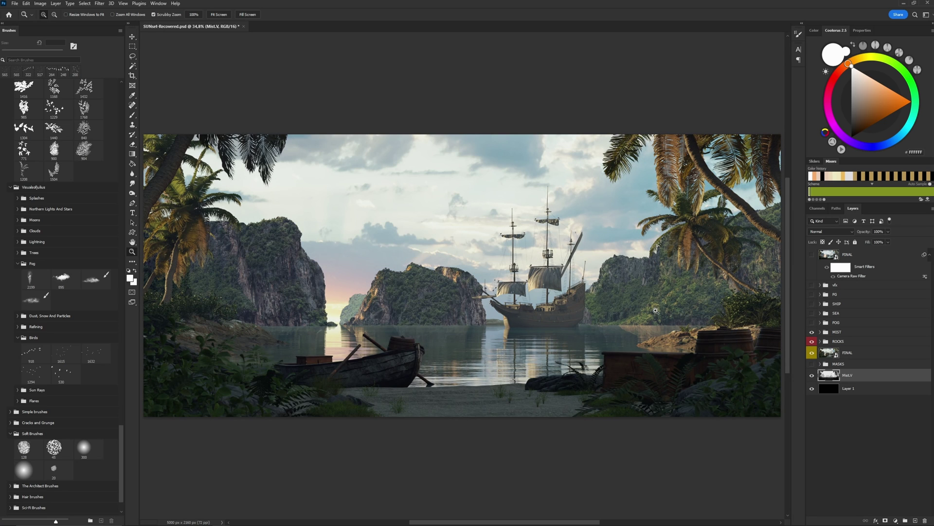
left_click(812, 323)
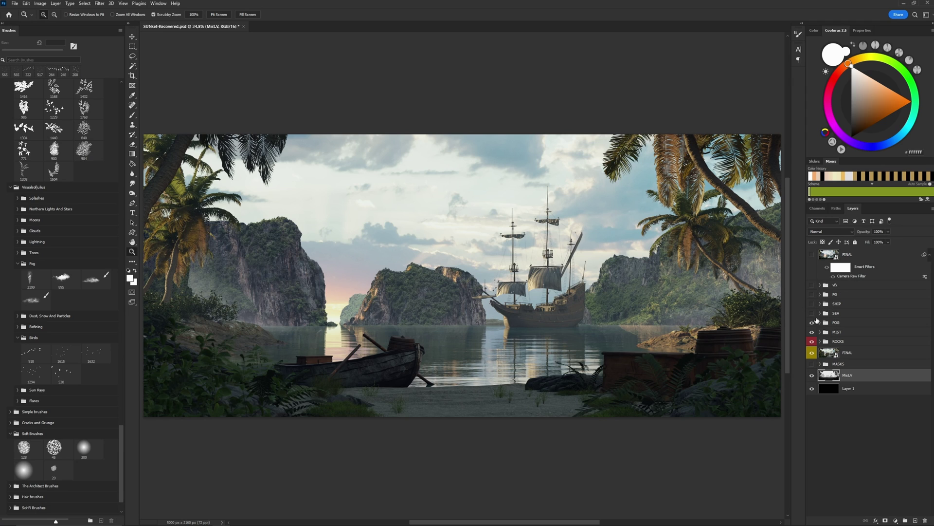
left_click(812, 313)
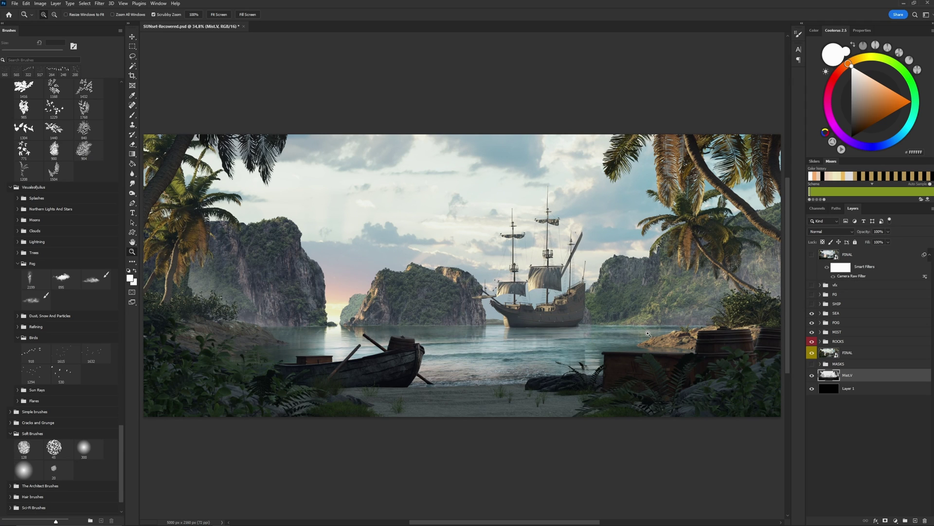
left_click(812, 304)
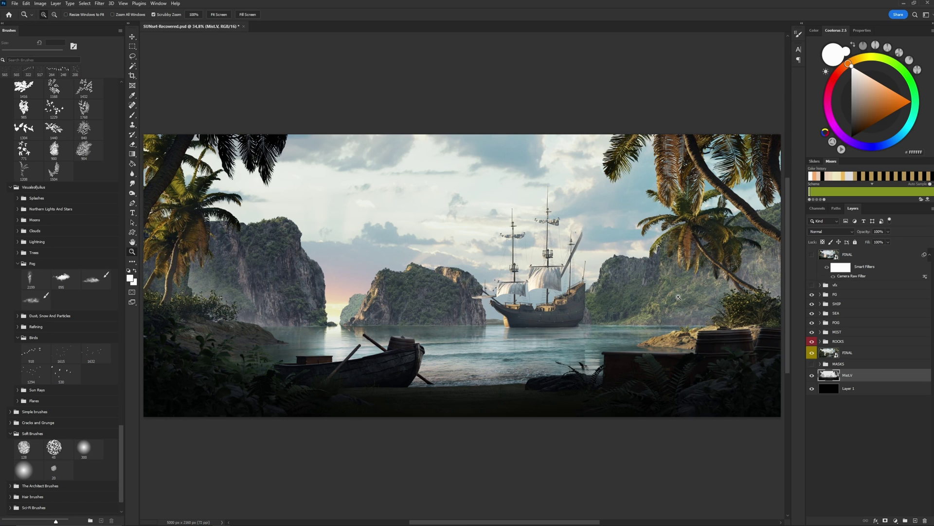
left_click(812, 285)
left_click(812, 254)
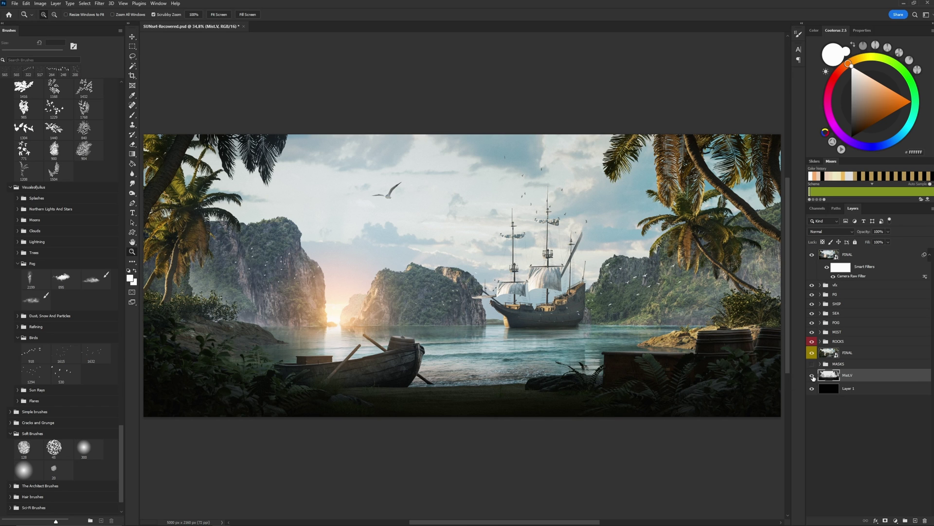
left_click(812, 375, "alt")
left_click(812, 375, "alt")
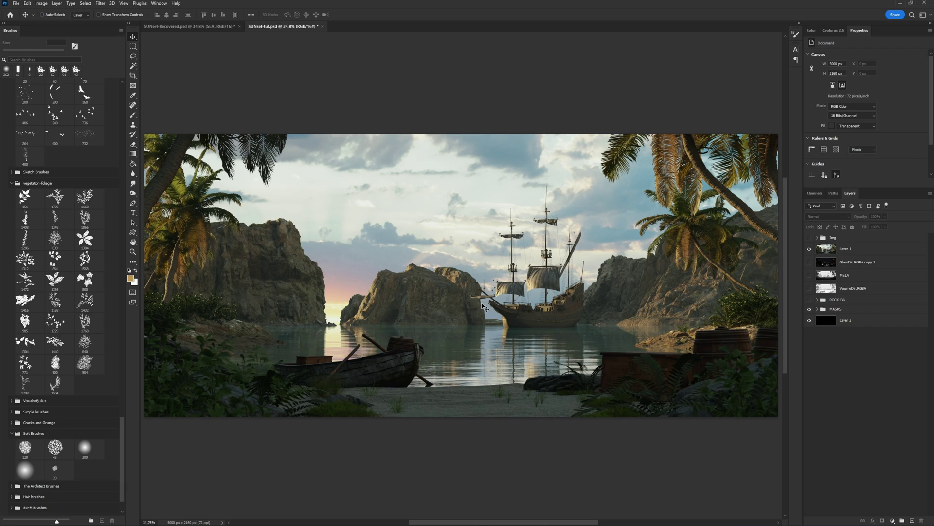
Show the Img group and examine its pexels-pixabay-257433 photo of the overgrown rock cliff.
left_click(810, 237)
left_click(818, 241)
left_click(818, 238)
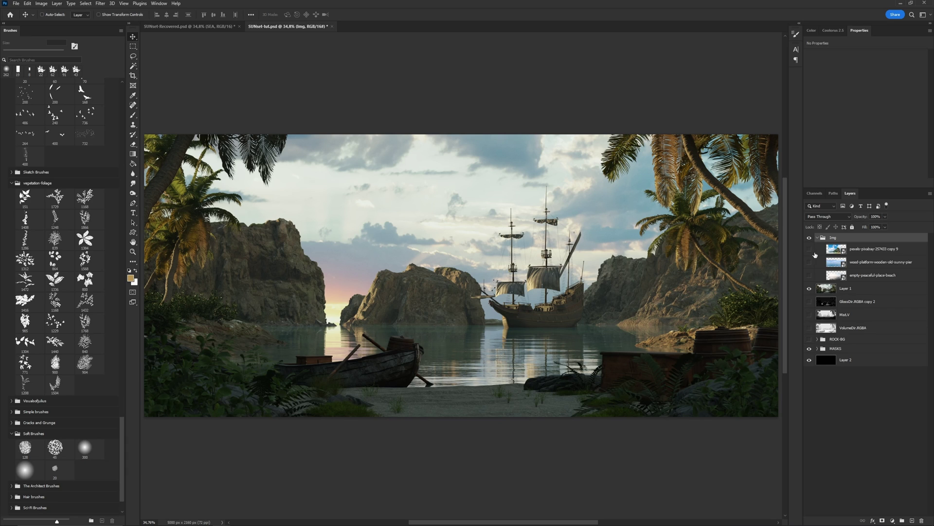
left_click(809, 248)
left_click(499, 306, "ctrl")
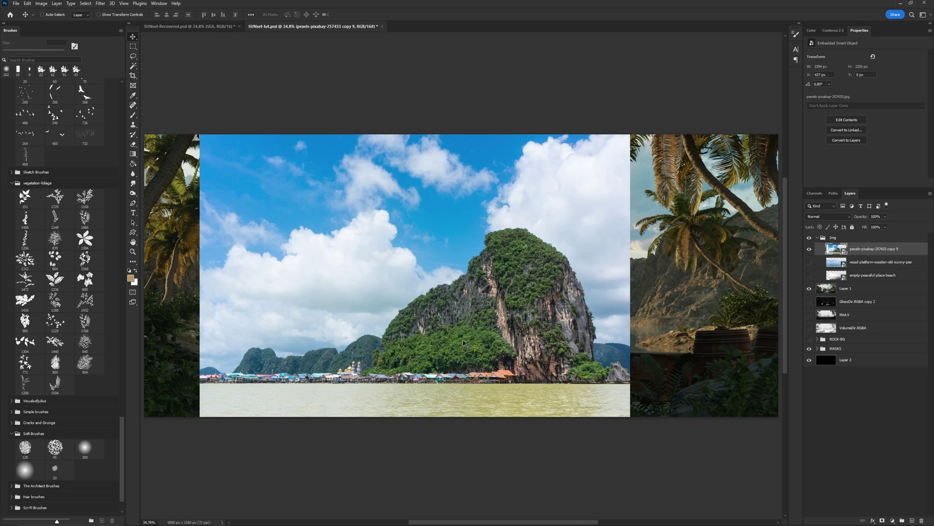
left_click_drag(474, 308, 518, 291)
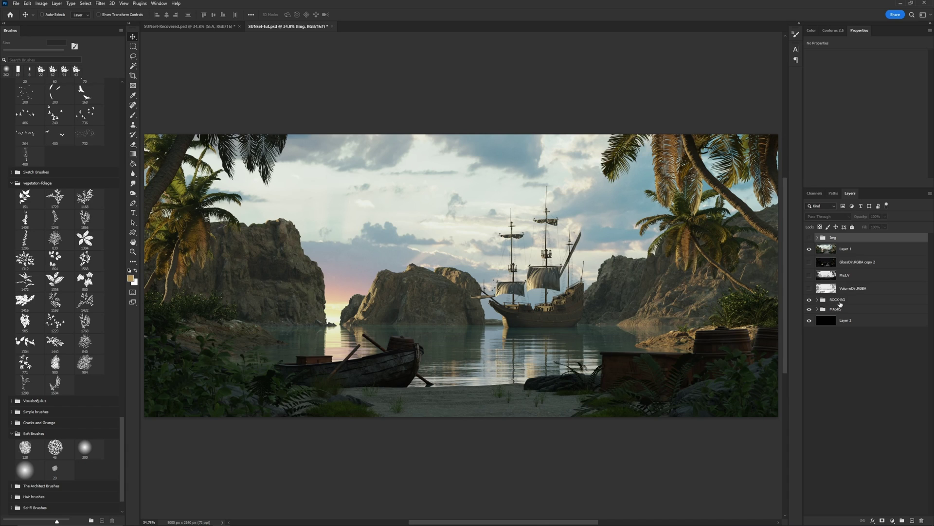
Move the ROCK-BG group above Layer 1 and load the central rock's mask layer as a selection.
left_click(842, 302)
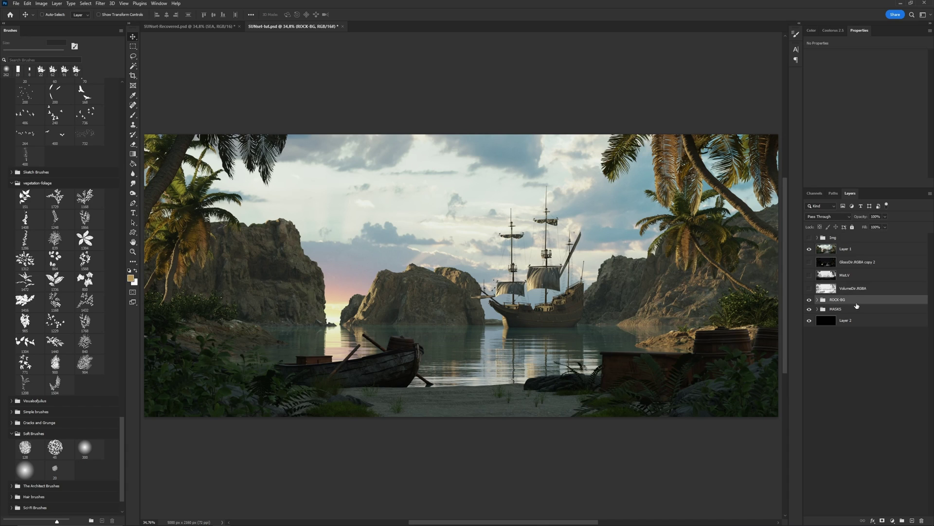
left_click_drag(856, 302, 857, 242)
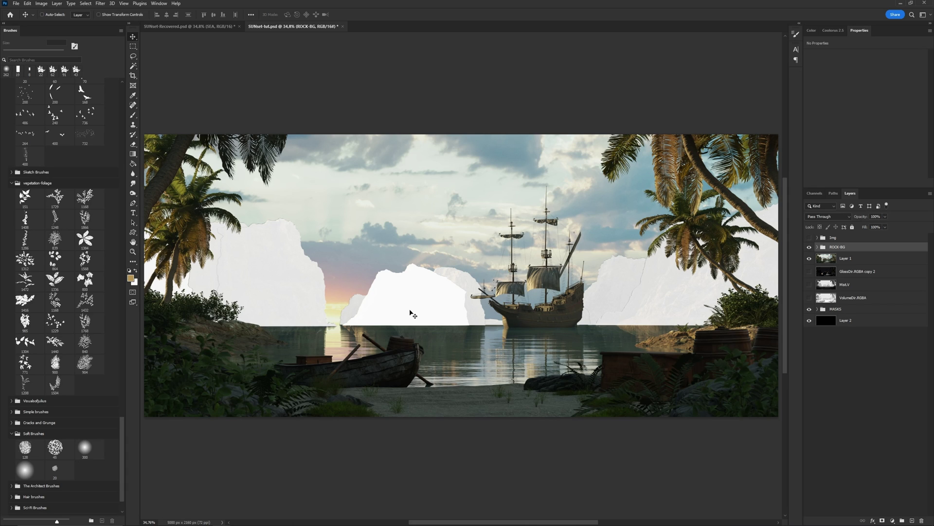
left_click(817, 247)
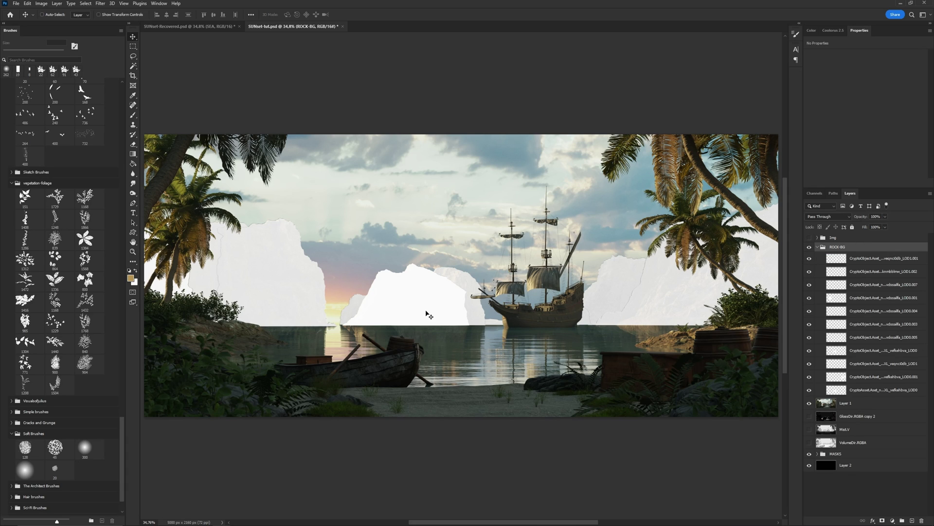
left_click(430, 320, "ctrl")
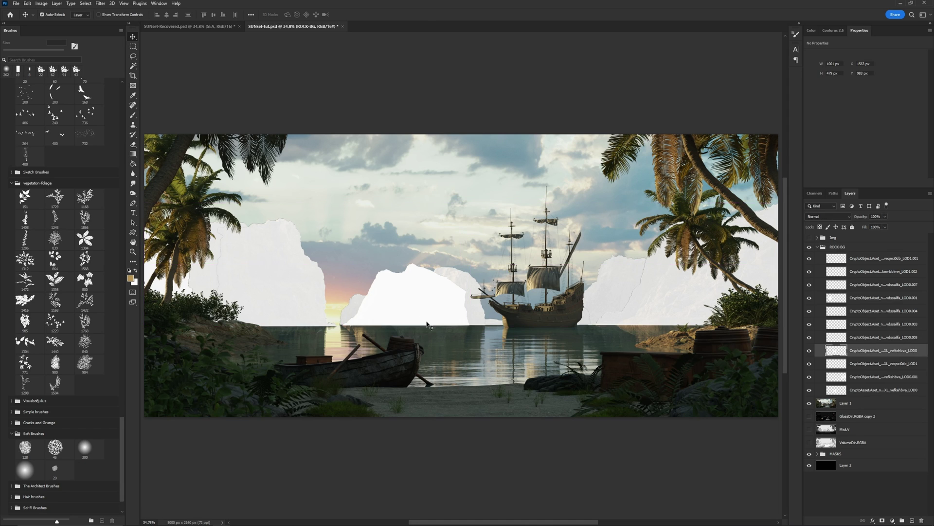
left_click(837, 355, "ctrl")
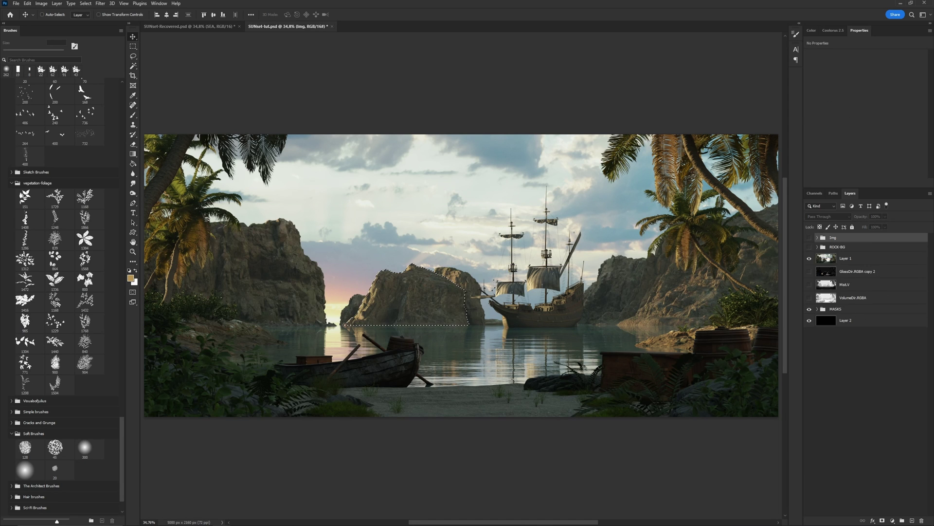
Place a copy of the pexels-pixabay-257433 cliff photo above the ROCK-BG group and hide the Img group.
left_click(817, 238)
left_click(810, 238)
left_click_drag(832, 289, 817, 295)
left_click(810, 238)
left_click(818, 238)
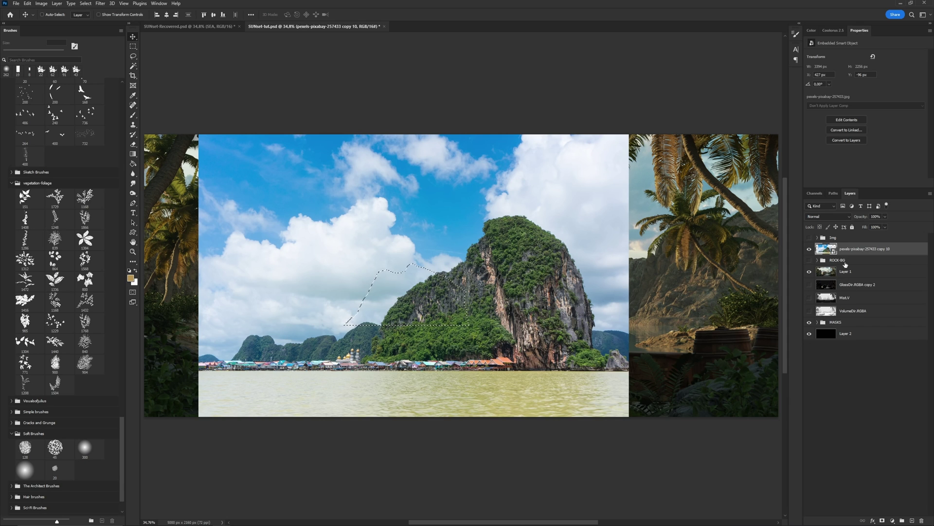
Mask the photo copy with the central rock selection and unlink the mask from the image.
left_click(883, 520)
key("z")
left_click_drag(426, 309, 462, 308)
left_click(839, 250)
left_click(839, 249)
left_click(839, 249)
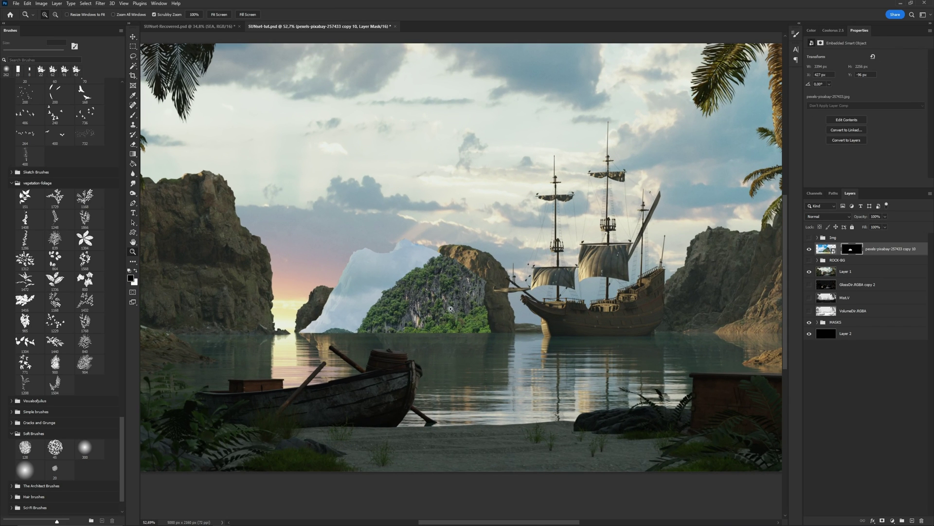
Reposition the cliff photo within its mask so that rock and greenery fill the whole central rock.
key("v")
left_click_drag(461, 331, 326, 388)
left_click_drag(413, 319, 411, 319)
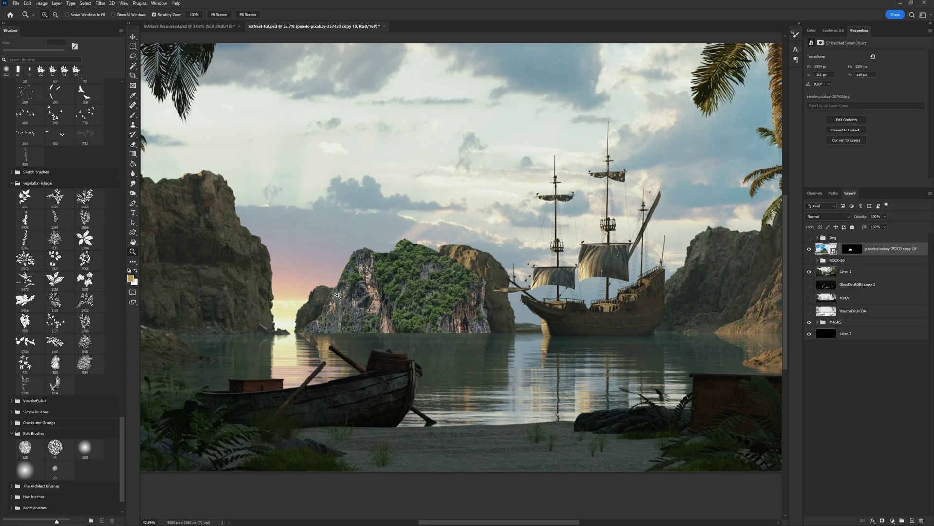
left_click_drag(327, 286, 375, 322)
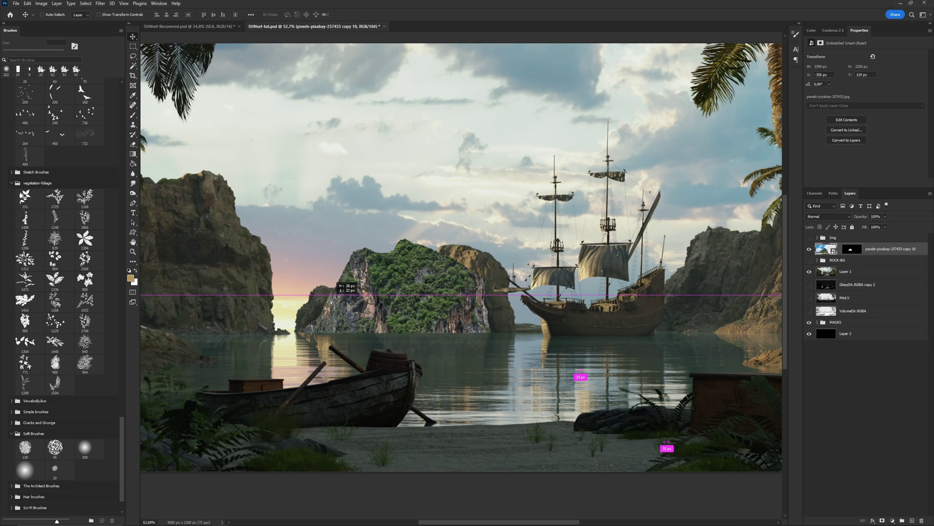
Set the masked cliff photo's blend mode to Overlay.
key("z")
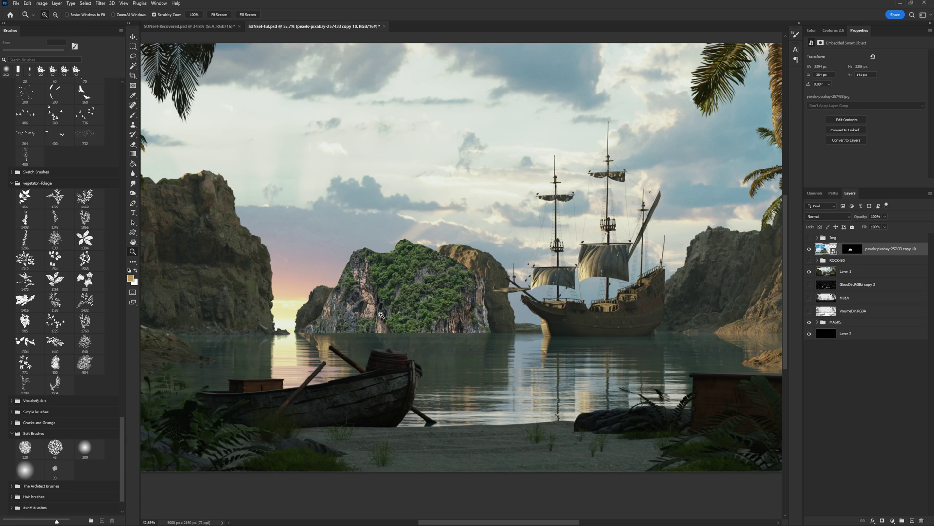
left_click_drag(381, 315, 431, 329)
key("v")
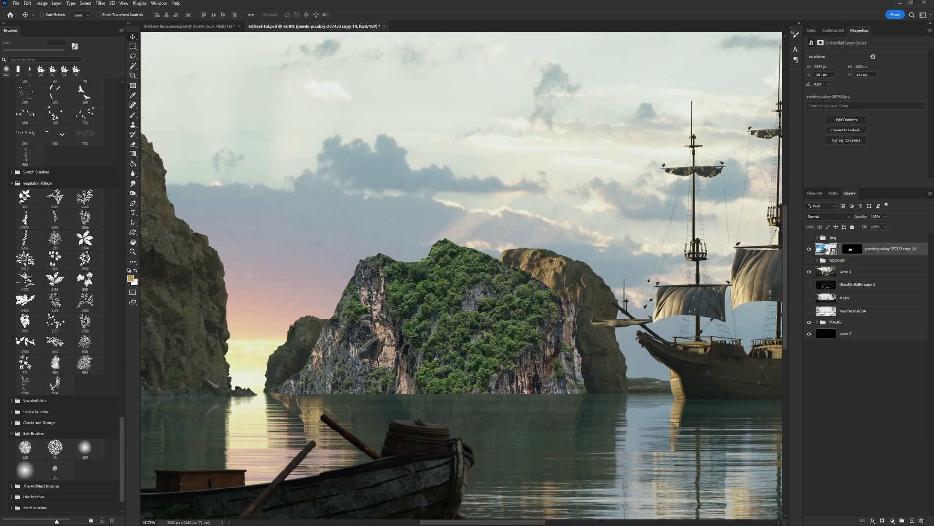
left_click(828, 216)
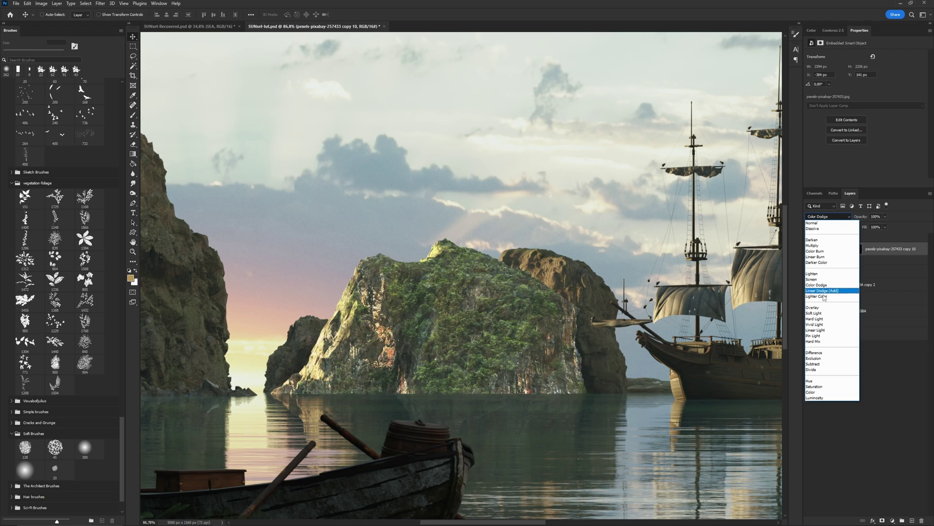
left_click(824, 307)
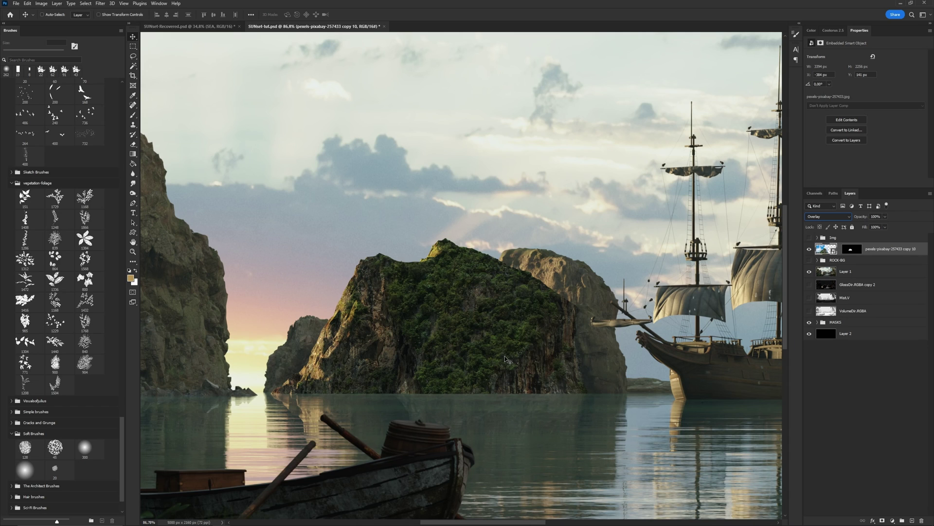
Add a new layer above the cliff photo and choose a leafy foliage brush for the Clone Stamp tool.
left_click(913, 520)
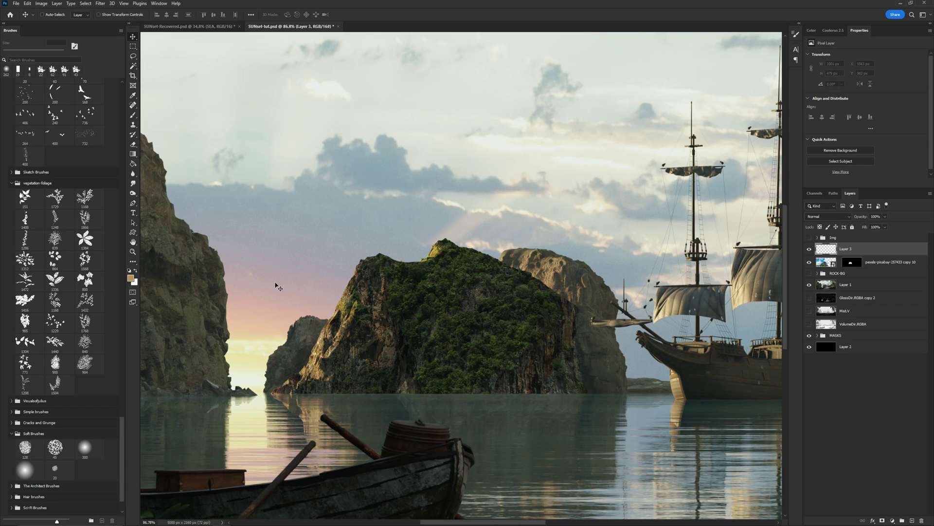
left_click(133, 126)
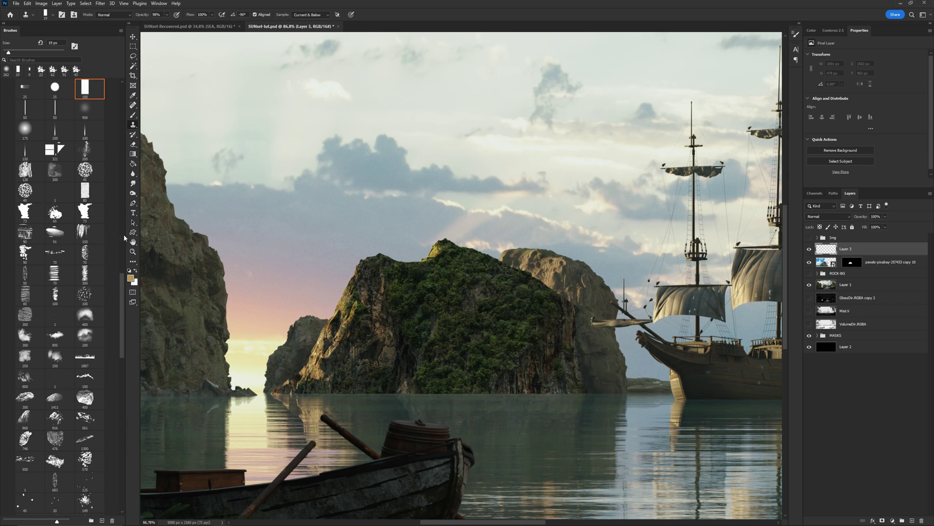
scroll(121, 318, "down", 5)
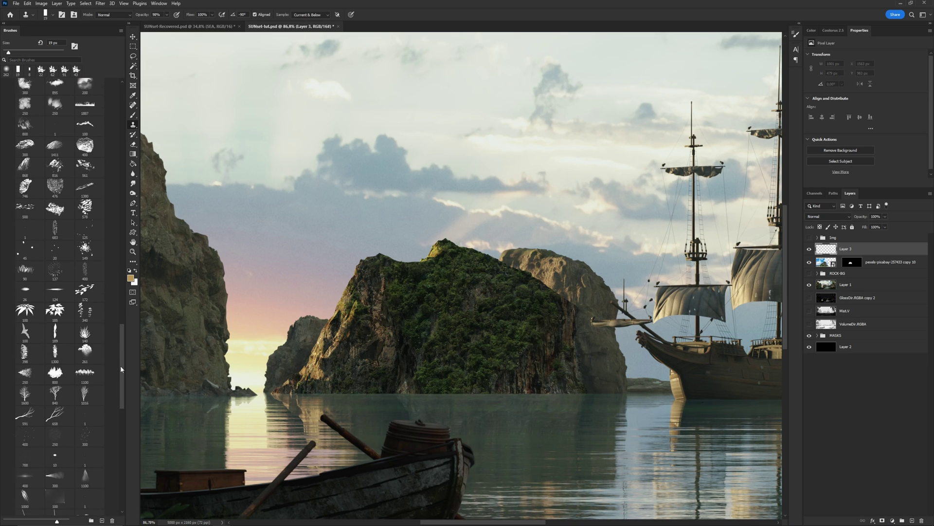
left_click_drag(123, 325, 117, 250)
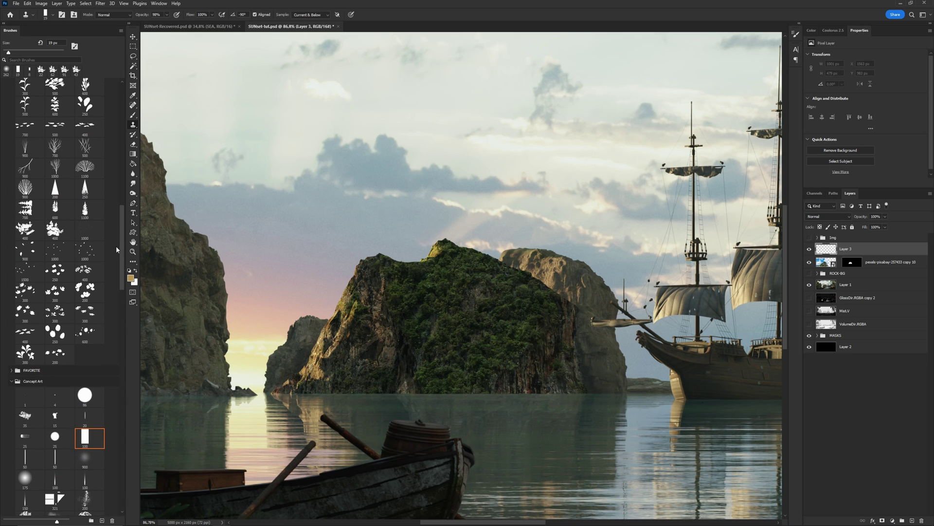
left_click(59, 231)
Clone foliage along the central rock's upper-left rim to cover the bare edge and roughen its outline.
mouse_move(408, 270)
left_mouse_down()
mouse_move(382, 294)
mouse_move(350, 300)
mouse_move(371, 278)
mouse_move(369, 259)
left_mouse_up()
left_click(437, 278, "alt")
mouse_move(419, 267)
left_mouse_down()
mouse_move(431, 266)
mouse_move(400, 261)
mouse_move(417, 281)
mouse_move(427, 258)
mouse_move(393, 262)
mouse_move(368, 251)
left_mouse_up()
left_click(417, 272, "alt")
left_click_drag(398, 280, 400, 280)
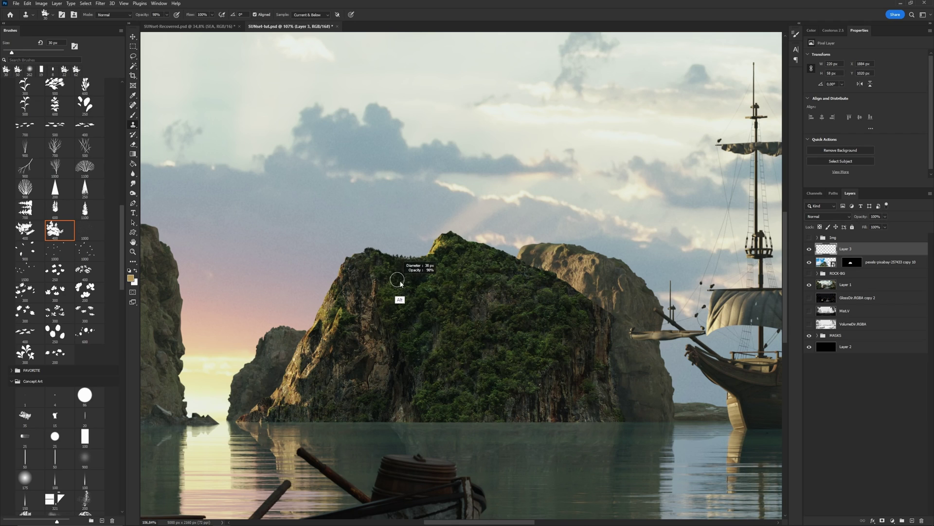
left_click(376, 269, "alt")
left_click_drag(362, 256, 352, 258)
left_click(387, 256, "alt")
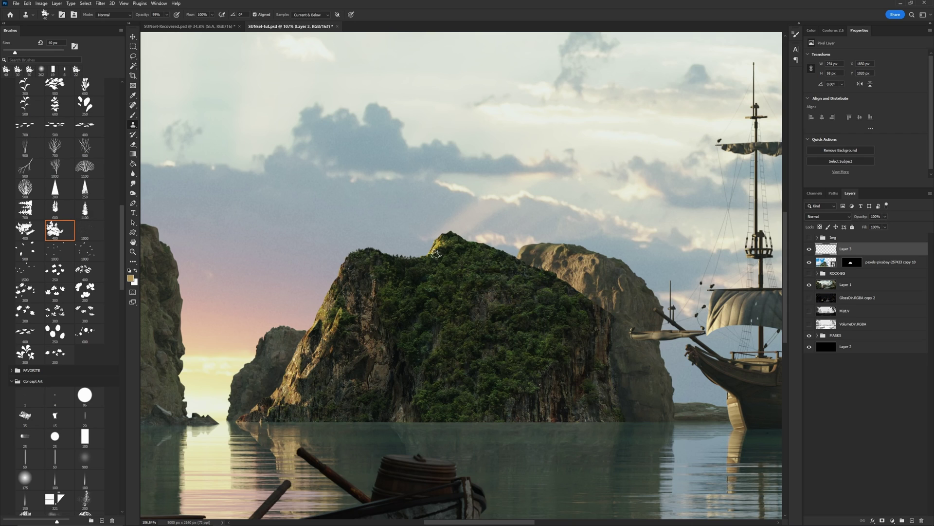
Clone foliage over the central rock's peak and down its upper-right slope.
mouse_move(437, 244)
left_mouse_down()
mouse_move(451, 233)
mouse_move(516, 258)
left_mouse_up()
left_click(439, 245, "alt")
left_click(445, 252, "alt")
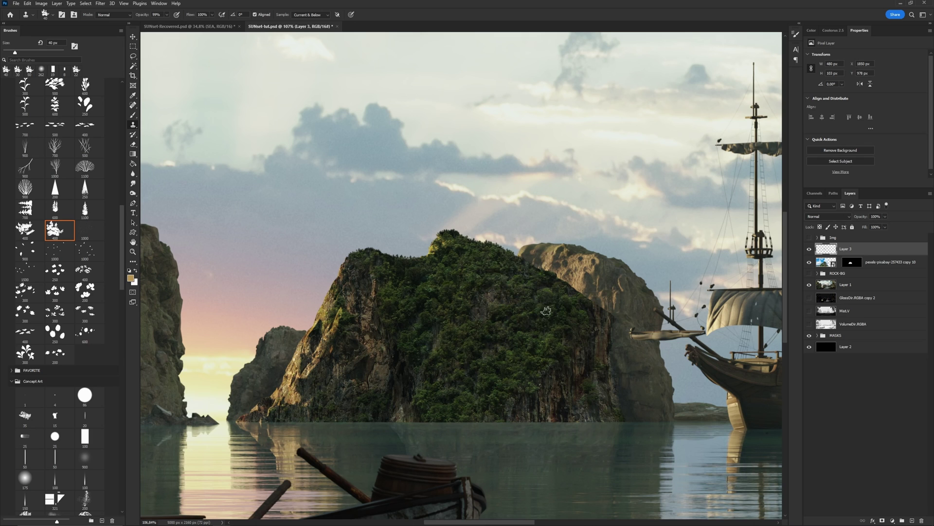
left_click(554, 303, "alt")
left_click_drag(569, 283, 538, 270)
left_click(533, 291, "alt")
left_click_drag(538, 271, 556, 276)
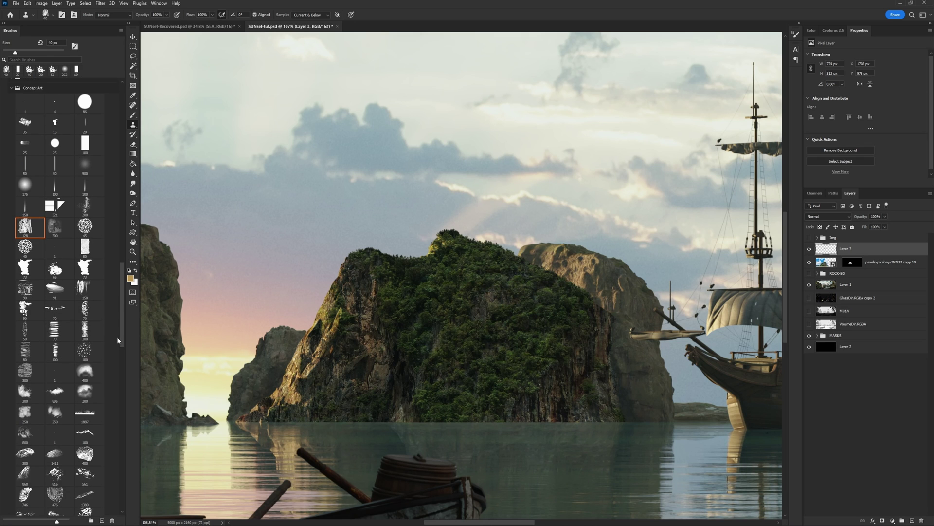
Clone rock texture with a rectangular brush along the central rock's left slope and upper-right edge.
left_click_drag(120, 340, 120, 339)
left_click(82, 253)
right_click(314, 374, "alt")
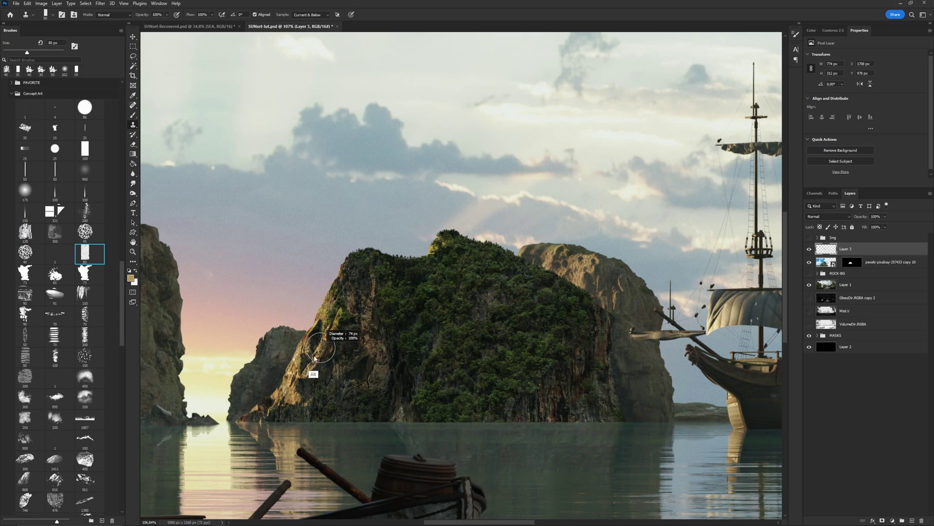
mouse_move(308, 371)
left_mouse_down()
mouse_move(303, 344)
mouse_move(292, 398)
mouse_move(290, 366)
mouse_move(286, 375)
mouse_move(311, 356)
mouse_move(322, 312)
mouse_move(316, 359)
mouse_move(322, 308)
left_mouse_up()
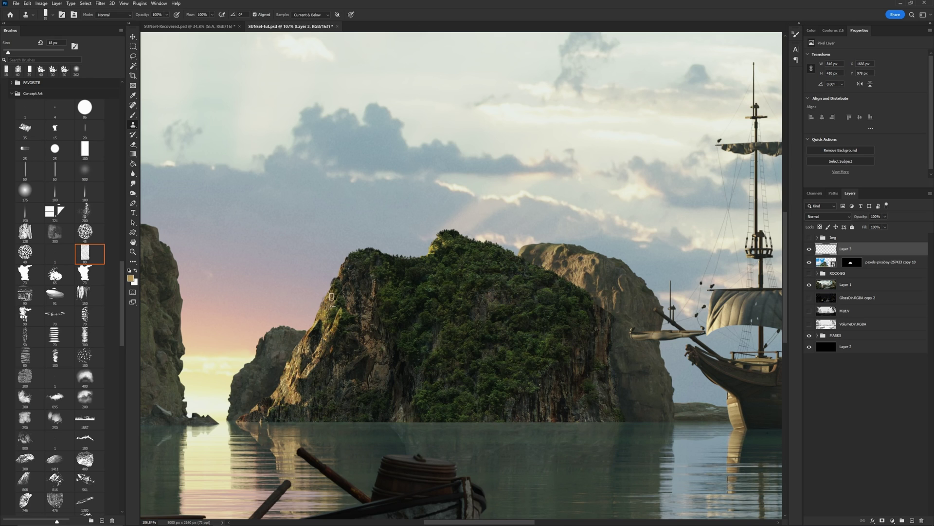
scroll(332, 297, "right", 5)
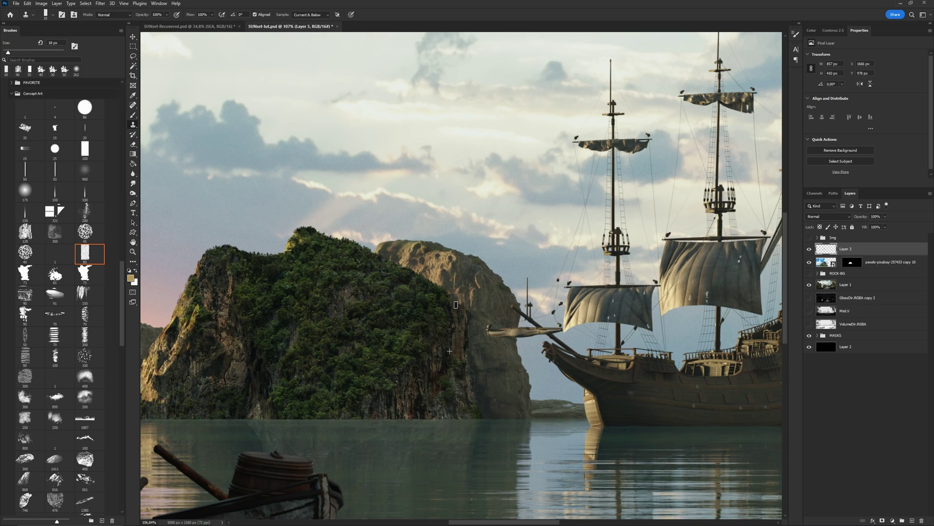
left_click_drag(456, 305, 466, 310)
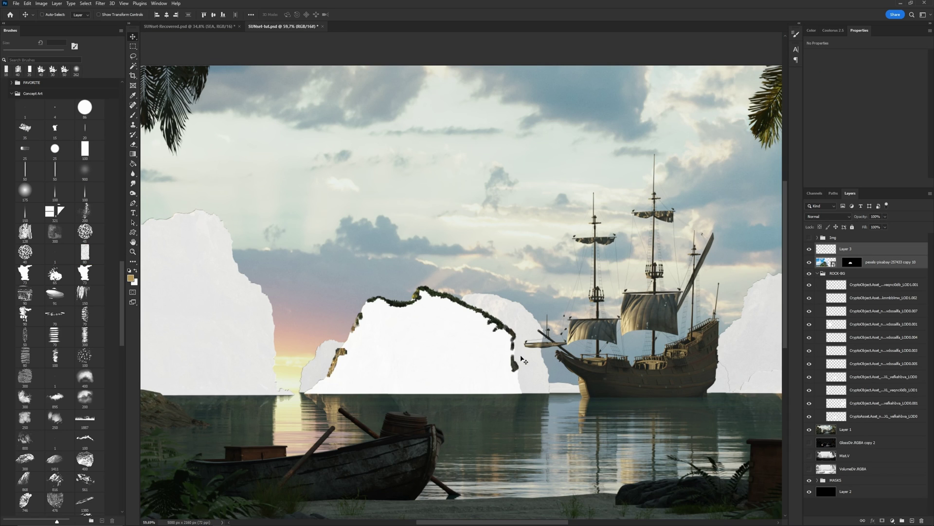
Load the rear right rock's ID mask from the ROCK-BG group as a selection and hide the group.
left_click(528, 380, "ctrl")
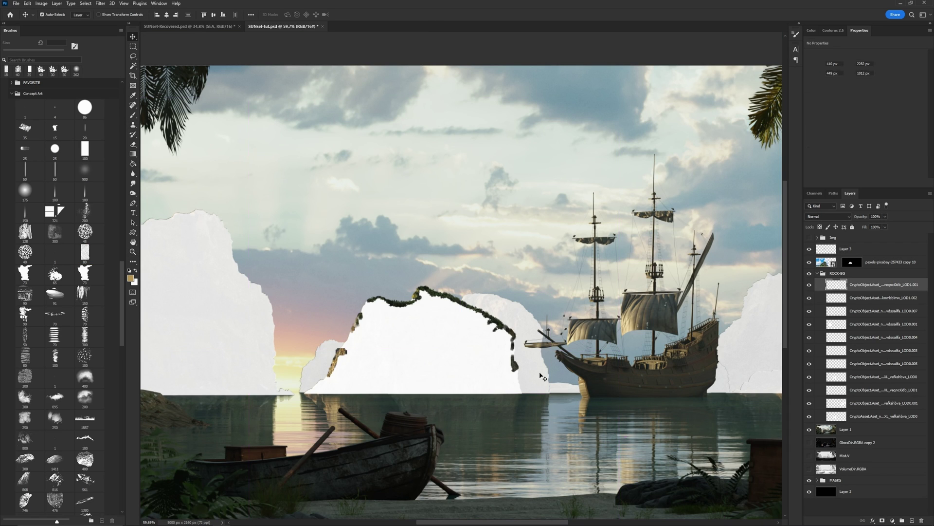
left_click(837, 287, "ctrl")
left_click(817, 274)
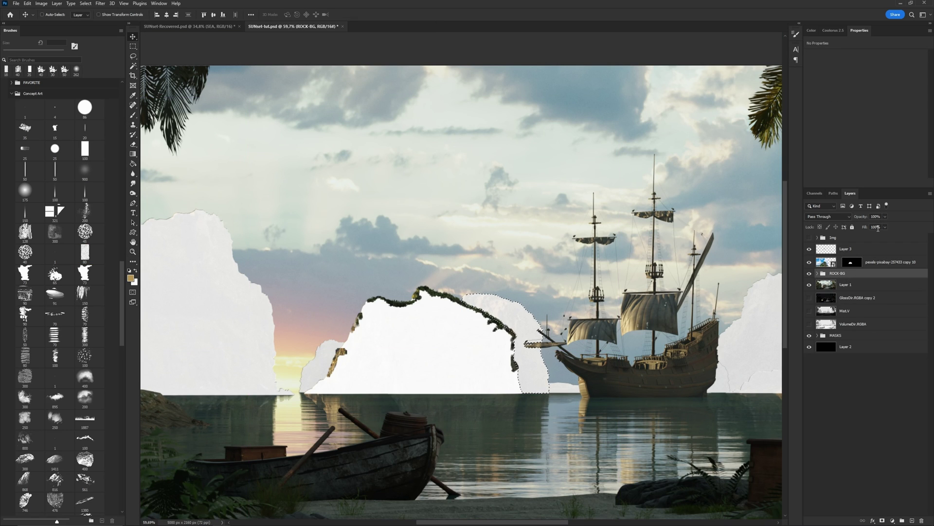
left_click(810, 274)
Duplicate the cliff photo above Layer 3, replace its mask with the rear rock selection, and shift the photo within it.
left_click_drag(889, 263, 884, 250)
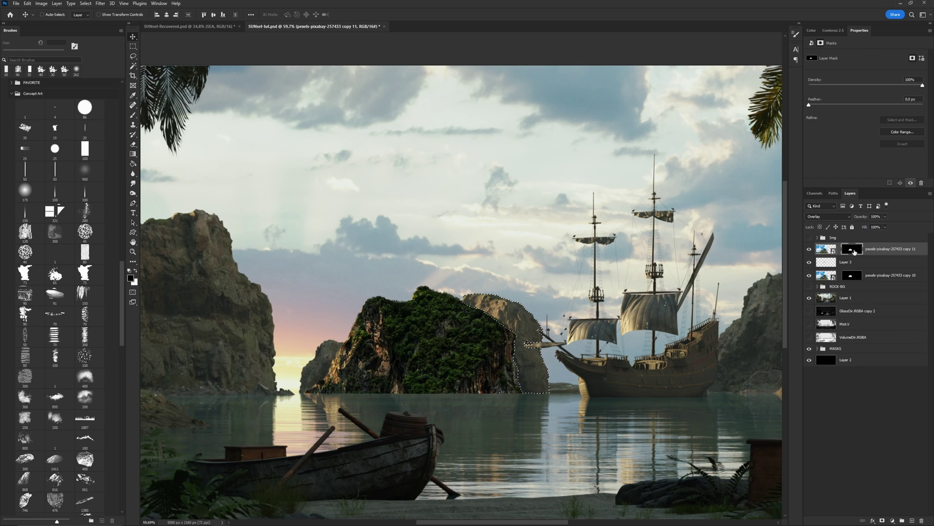
right_click(851, 250)
left_click(871, 265)
left_click(883, 521)
left_click(823, 253)
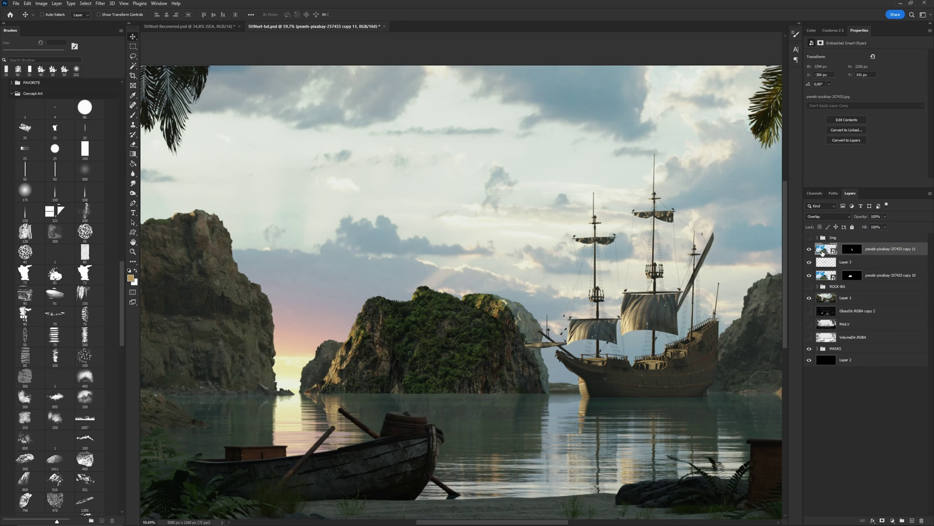
left_click_drag(452, 310, 547, 278)
Add a new layer above the rear rock's cliff photo and choose a leafy foliage brush for the Clone Stamp tool.
key("z")
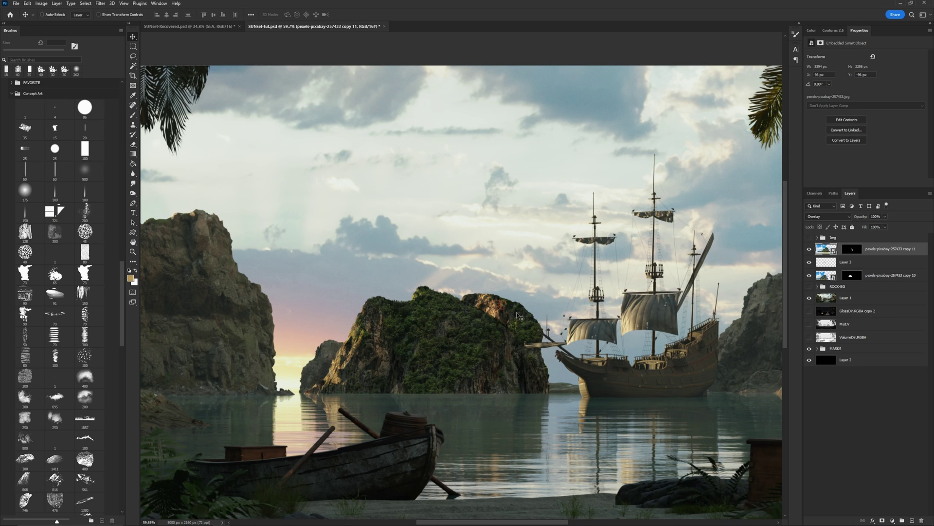
left_click_drag(517, 321, 660, 335)
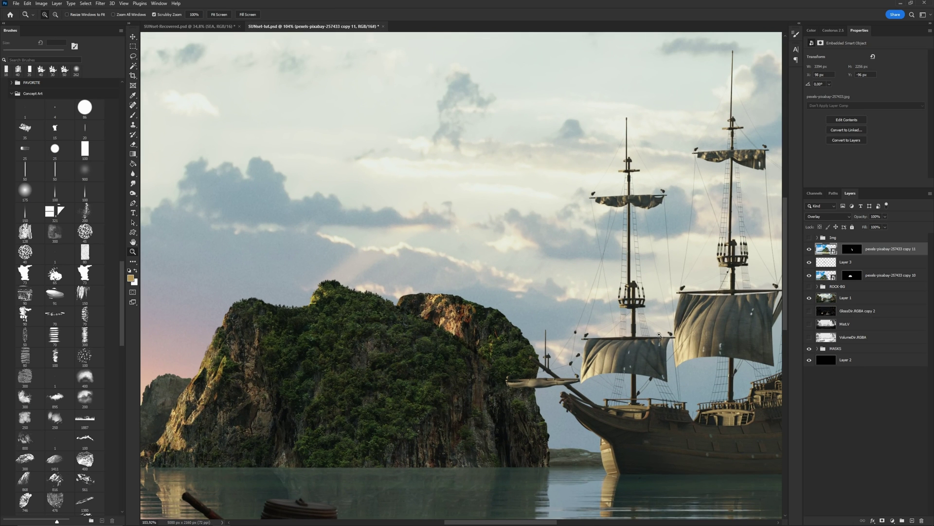
left_click(913, 520)
left_click_drag(495, 321, 567, 336)
left_click_drag(507, 355, 533, 351)
key("s")
left_click_drag(121, 280, 120, 172)
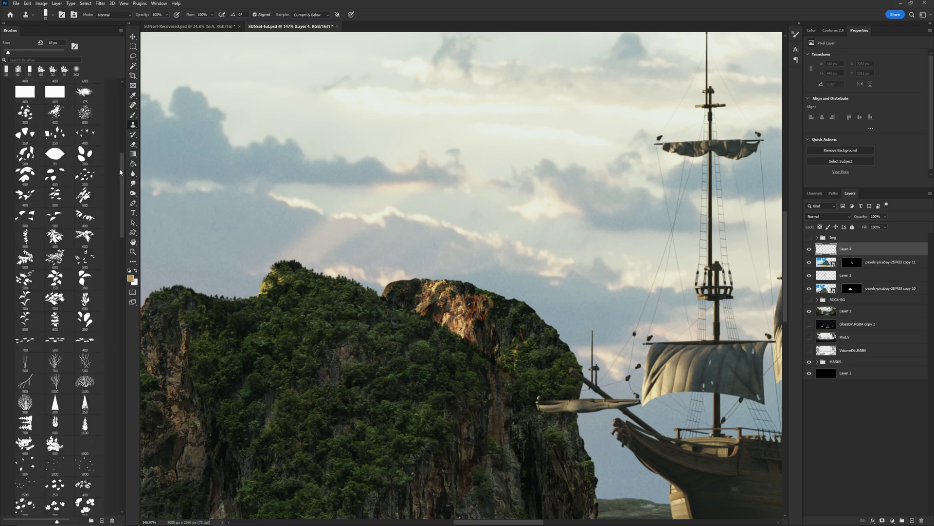
left_click(41, 70)
Clone foliage along the rear rock's upper-right rim and over its top edge to roughen the outline.
left_click(536, 356, "alt")
left_click_drag(550, 327, 568, 352)
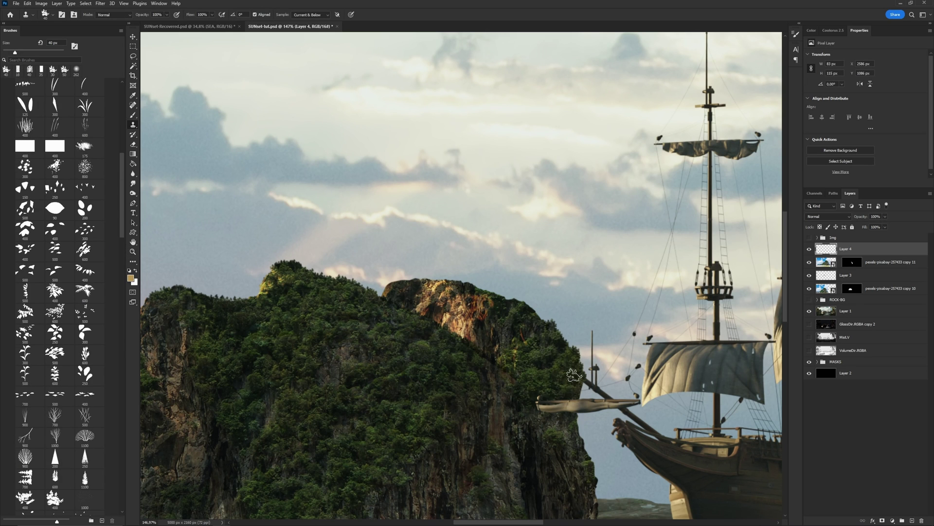
key("ctrl+z")
left_click(561, 376, "alt")
left_click(540, 337, "alt")
left_click_drag(537, 317, 488, 291)
left_click(534, 351, "alt")
right_click(502, 341, "alt")
left_click(501, 339, "alt")
left_click(518, 348, "alt")
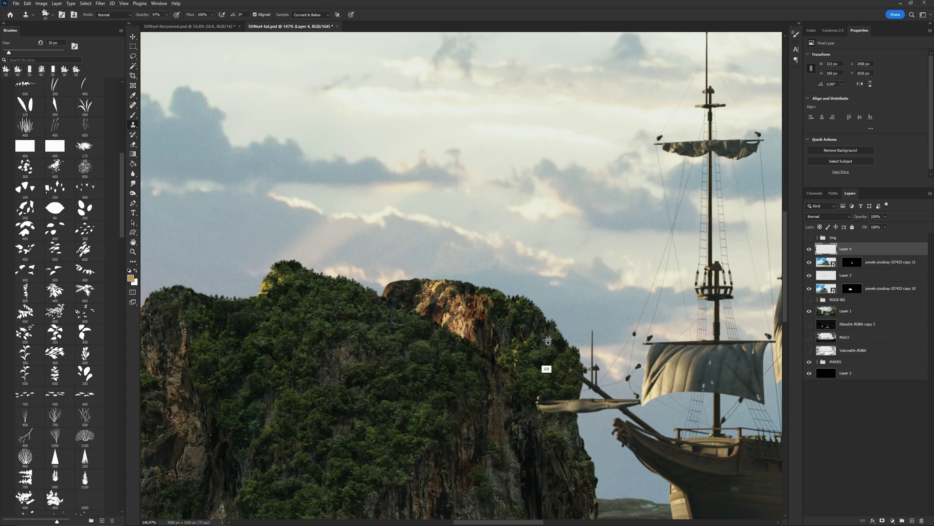
Retouch the rear rock's outline with cloned texture, alternating between a rectangular brush and a leafy brush.
scroll(110, 264, "down", 10)
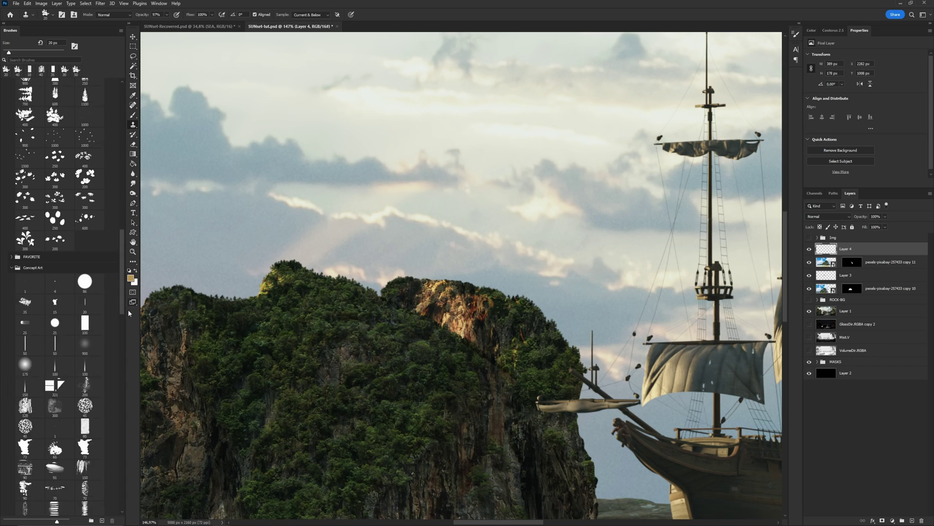
left_click(85, 394)
left_click_drag(457, 282, 386, 262)
left_click(18, 70)
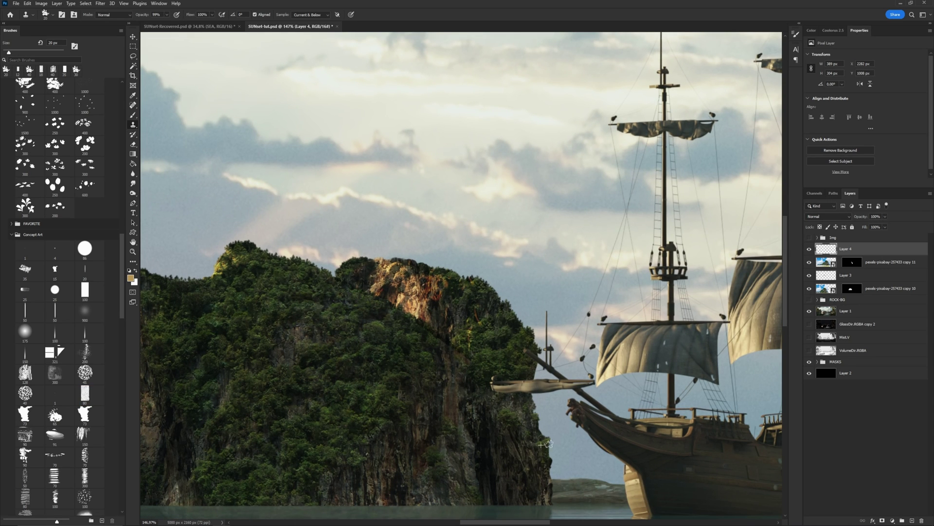
Try to merge Layer 4 with the rear rock's masked cliff photo.
key("z")
left_click_drag(615, 358, 550, 360)
left_click(873, 264, "shift")
right_click(879, 264)
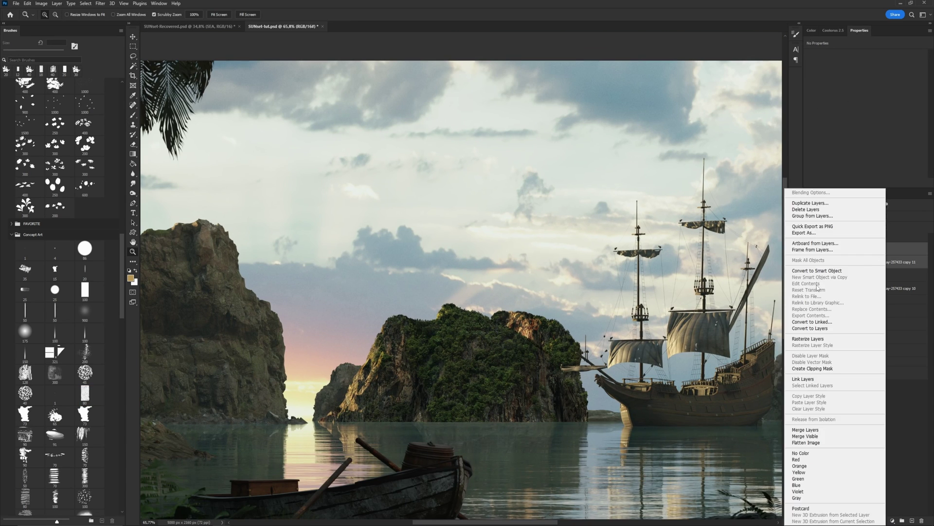
left_click(827, 426)
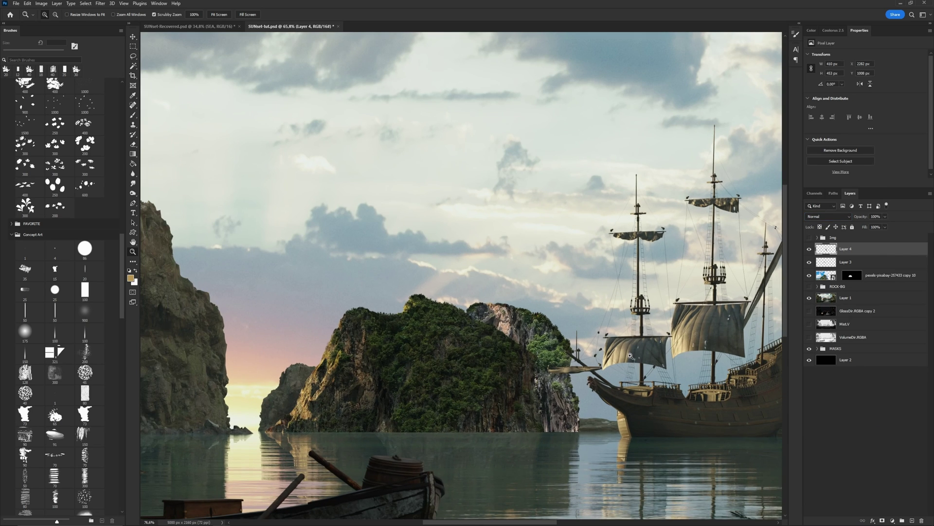
Load the ID mask of the small rock left of the central rock from ROCK-BG as a selection and hide the group.
left_click(809, 300)
left_click(818, 300)
key("v")
left_click(281, 418, "ctrl")
left_click(837, 336, "ctrl")
left_click(817, 299)
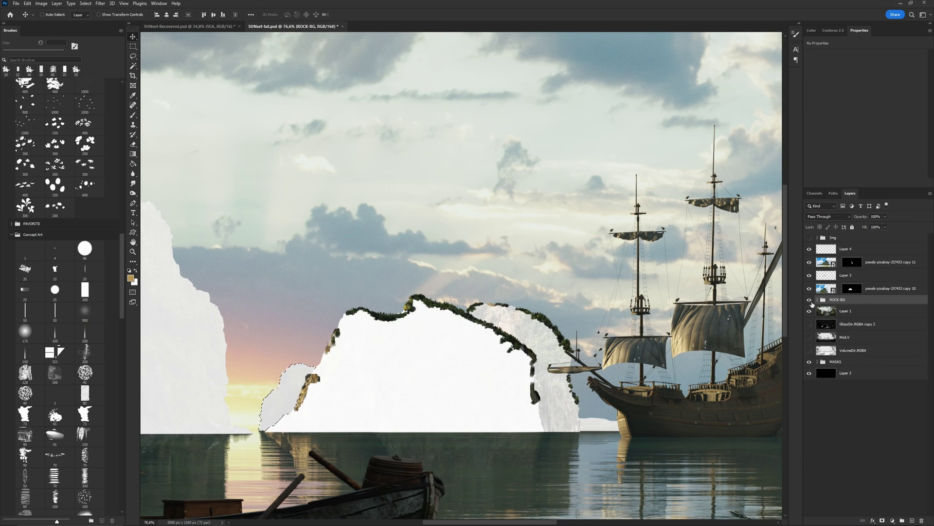
left_click(809, 300)
Fit a duplicated cliff photo masked to the small left rock and clone foliage along the rock's outline.
left_click_drag(887, 262, 887, 243)
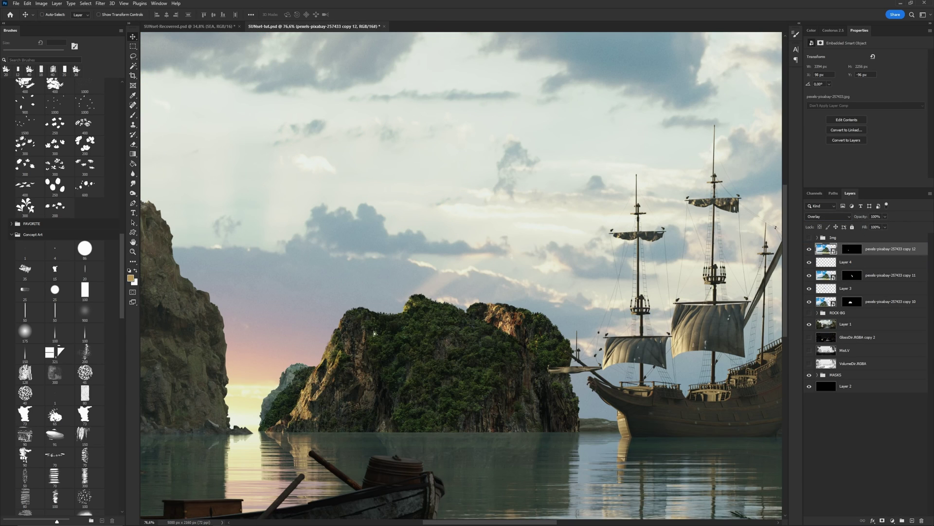
left_click_drag(304, 314, 316, 296)
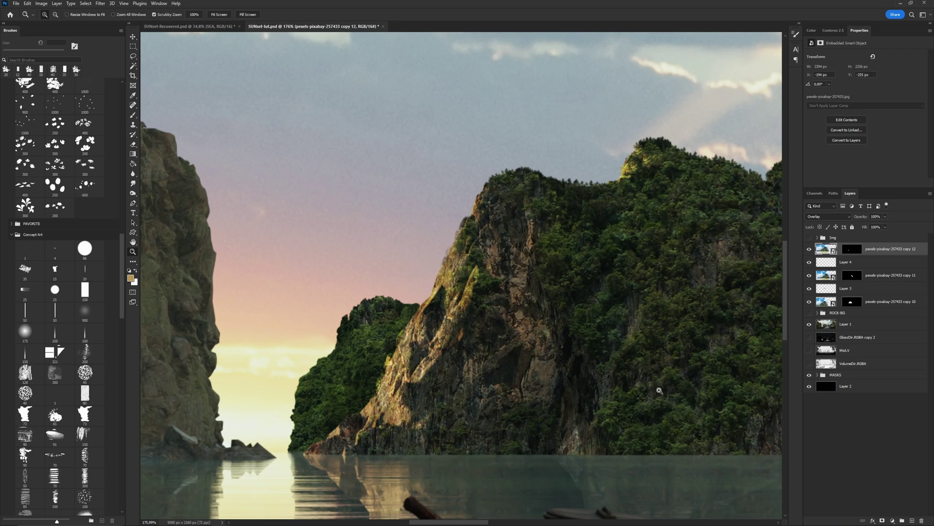
left_click(379, 327, "alt")
mouse_move(399, 307)
left_mouse_down()
mouse_move(418, 303)
mouse_move(366, 300)
mouse_move(347, 316)
mouse_move(318, 386)
mouse_move(297, 387)
mouse_move(291, 444)
left_mouse_up()
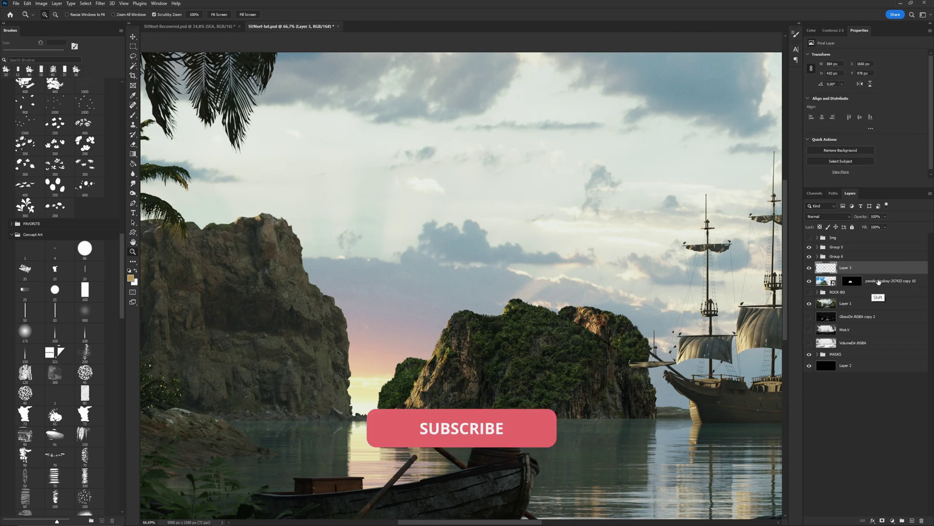
Add a Hue/Saturation adjustment clipped to Group 5 with Lightness +21.
left_click(892, 520)
left_click(901, 438)
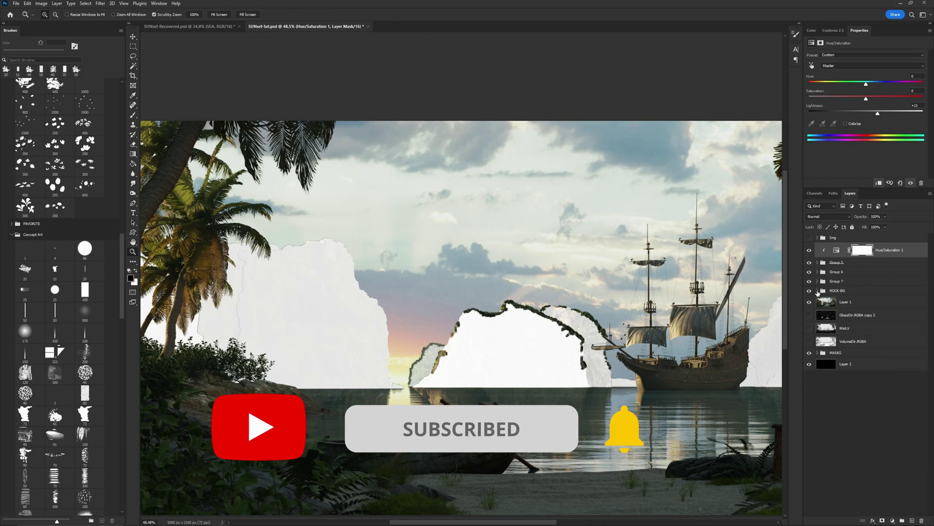
Mask a duplicated cliff photo to the large left cliff and move the photo so rock and foliage cover it.
left_click(818, 290)
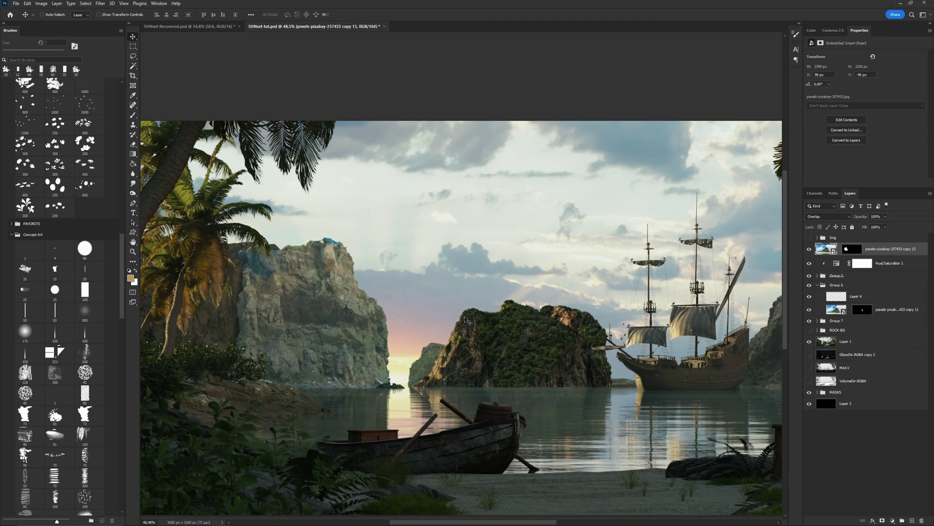
left_click_drag(336, 326, 345, 343)
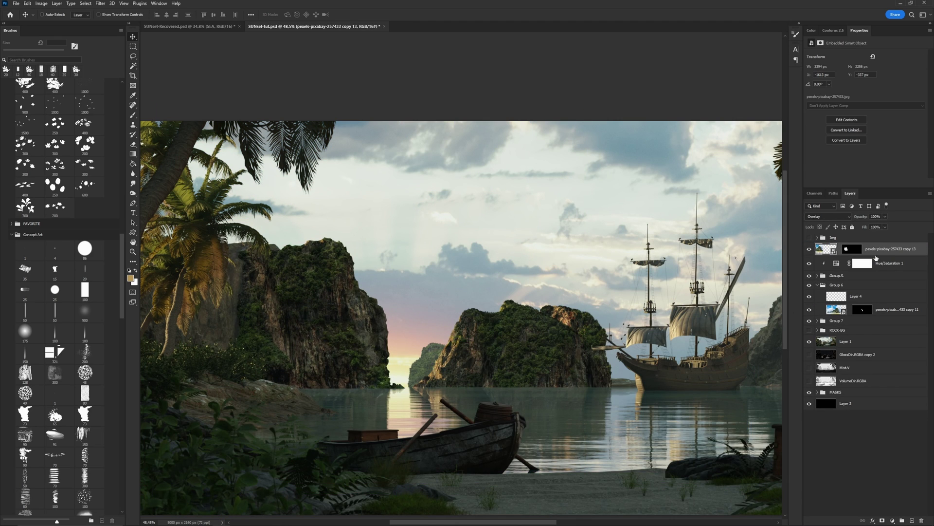
Add a new layer and clone foliage and rock along the left cliff's top and right-hand edge.
key("ctrl+alt+shift+n")
left_click_drag(346, 291, 362, 291)
key("b")
mouse_move(318, 254)
left_mouse_down()
mouse_move(342, 266)
mouse_move(309, 247)
mouse_move(277, 257)
mouse_move(342, 238)
mouse_move(327, 234)
left_mouse_up()
key("s")
left_click(341, 256, "alt")
left_click(350, 278, "alt")
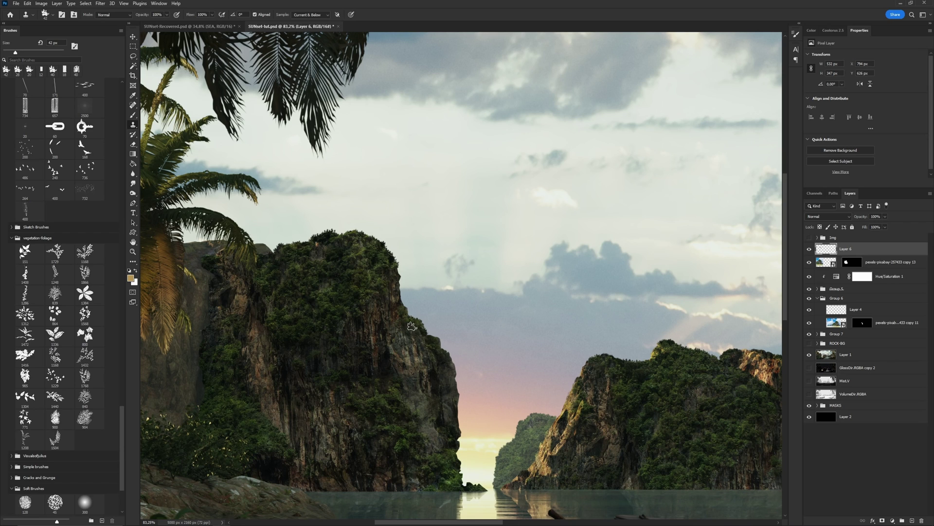
left_click_drag(412, 326, 391, 366)
left_click_drag(448, 352, 450, 359)
left_click(375, 405, "alt")
Change the clone brush and retouch the left cliff's right-hand edge down to the waterline.
key("alt+s")
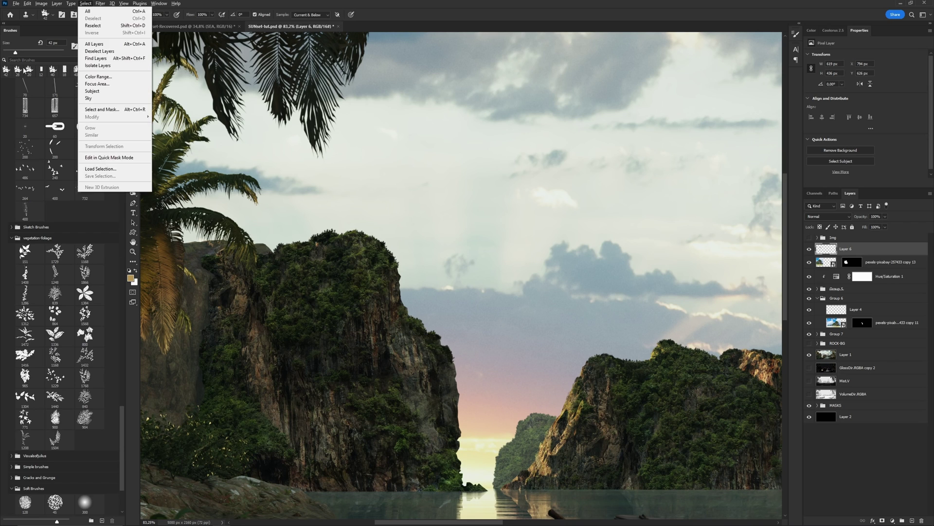
left_click(64, 69)
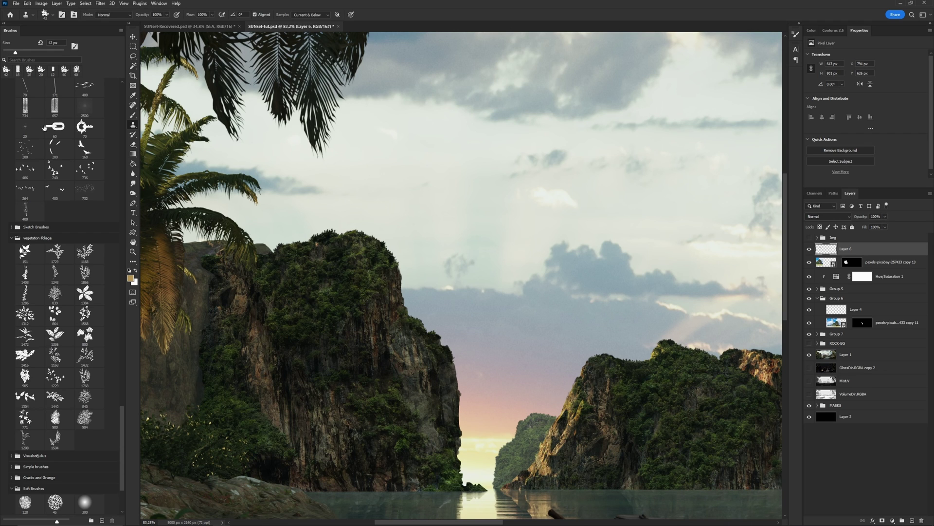
left_click_drag(462, 469, 458, 476)
Group Layer 6 with the left cliff's masked photo.
key("z")
left_click_drag(419, 428, 345, 429)
left_click(878, 262, "shift")
key("ctrl+g")
Load the ID mask of the rock behind the left palms from ROCK-BG as a selection and hide the group.
left_click(810, 326)
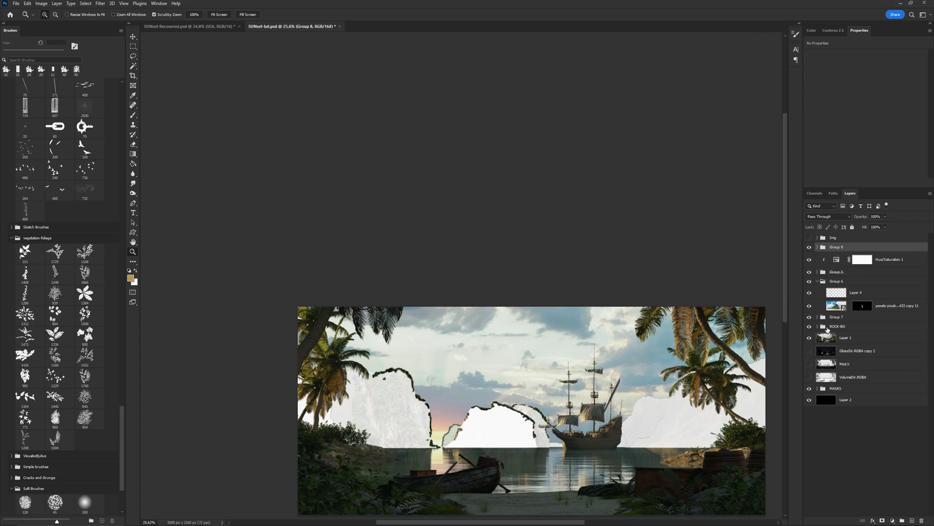
left_click(837, 326)
left_click(818, 326)
left_click(347, 412, "ctrl")
left_click(837, 443, "ctrl")
left_click(818, 326)
left_click(809, 327)
left_click(817, 282)
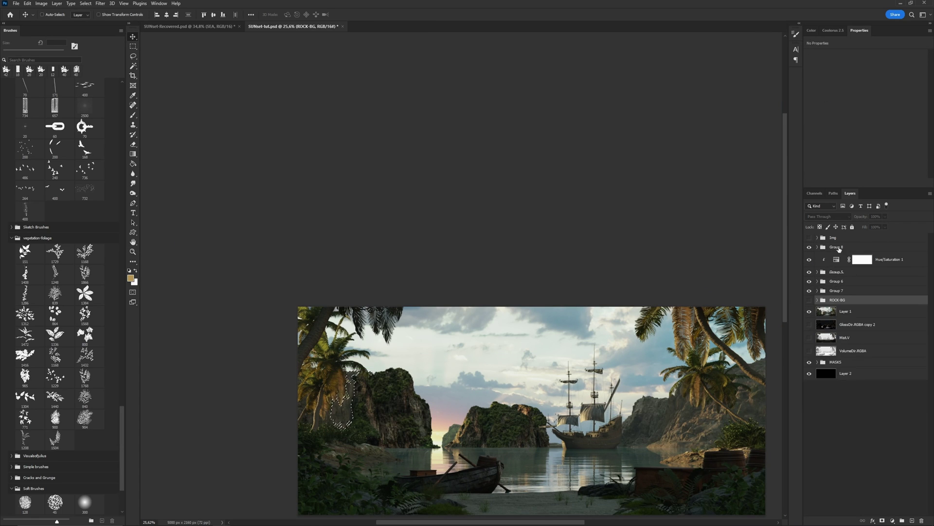
Duplicate the cliff photo to the top of Group 8 and replace its mask with the selection of the rock behind the palms.
left_click(838, 248)
left_click(818, 247)
left_click(884, 271)
left_click_drag(883, 272, 879, 253)
right_click(857, 262)
left_click(871, 278)
left_click(883, 521)
left_click(849, 258)
Add a new layer and clone foliage along the top edge of the rock behind the left palms.
key("z")
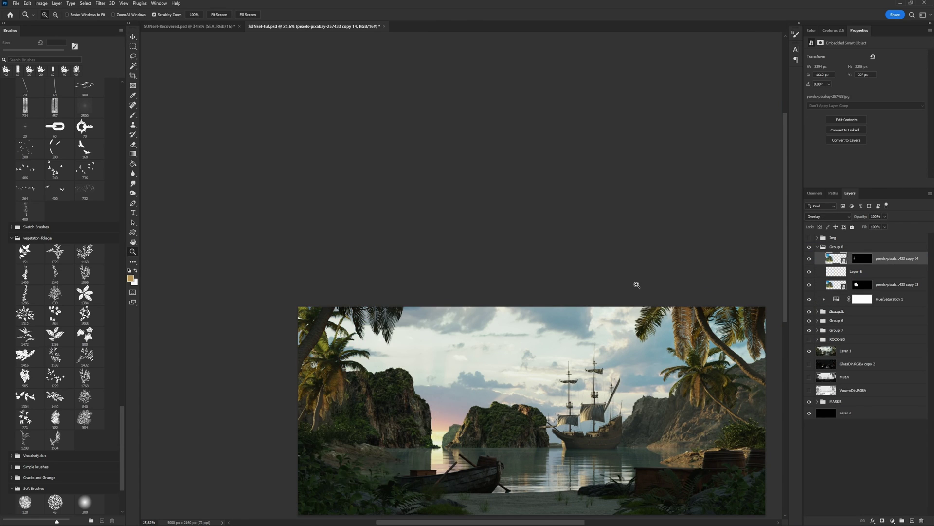
left_click_drag(398, 386, 450, 386)
left_click_drag(348, 371, 383, 384)
scroll(357, 369, "up", 2, "alt")
key("ctrl+shift+alt+n")
key("s")
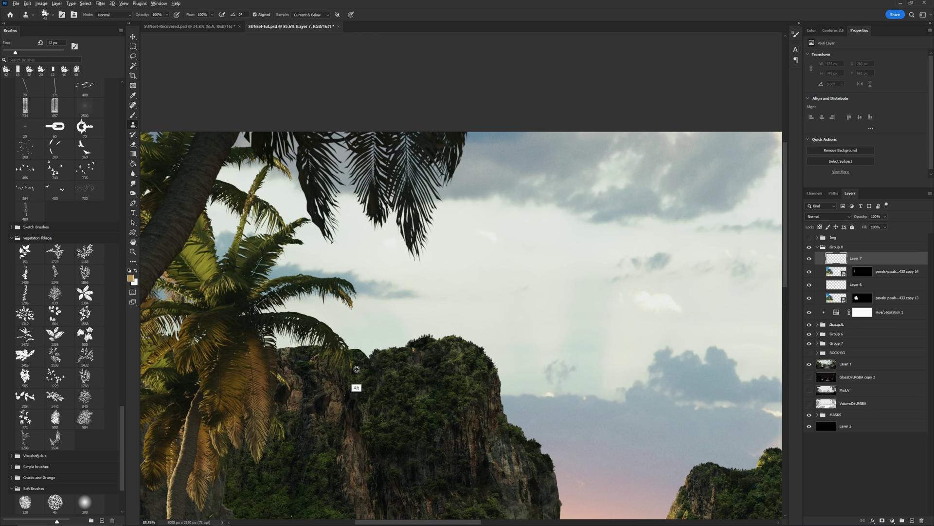
left_click_drag(362, 353, 352, 351)
left_click(317, 395, "alt")
mouse_move(295, 349)
left_mouse_down()
mouse_move(311, 348)
mouse_move(248, 350)
left_mouse_up()
Move Layer 7 and its masked cliff photo out of Group 8 and group them above it.
key("z")
left_click_drag(466, 413, 470, 412)
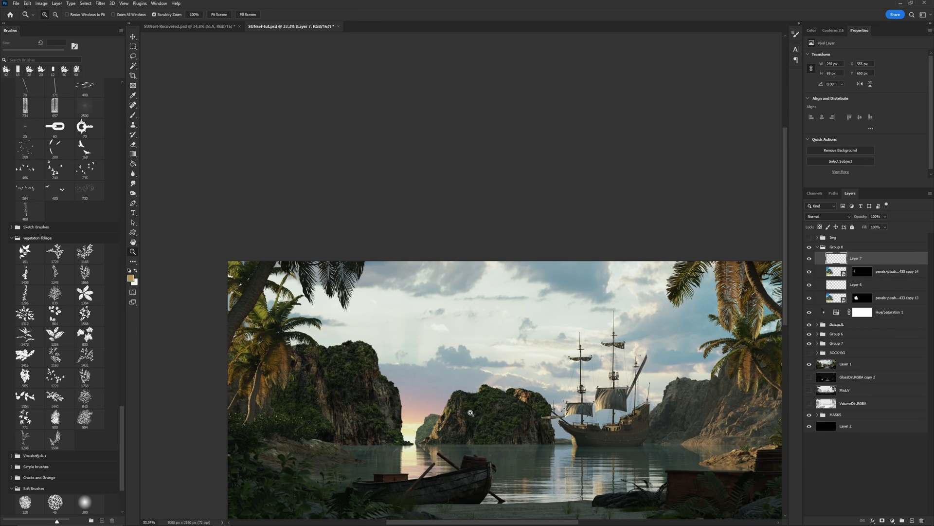
left_click(872, 277, "shift")
left_click_drag(873, 276, 865, 243)
left_click(817, 273)
key("ctrl+g")
Show the ROCK-BG group and load the right-hand cliff's ID mask as a selection.
left_click(809, 310)
left_click(817, 310)
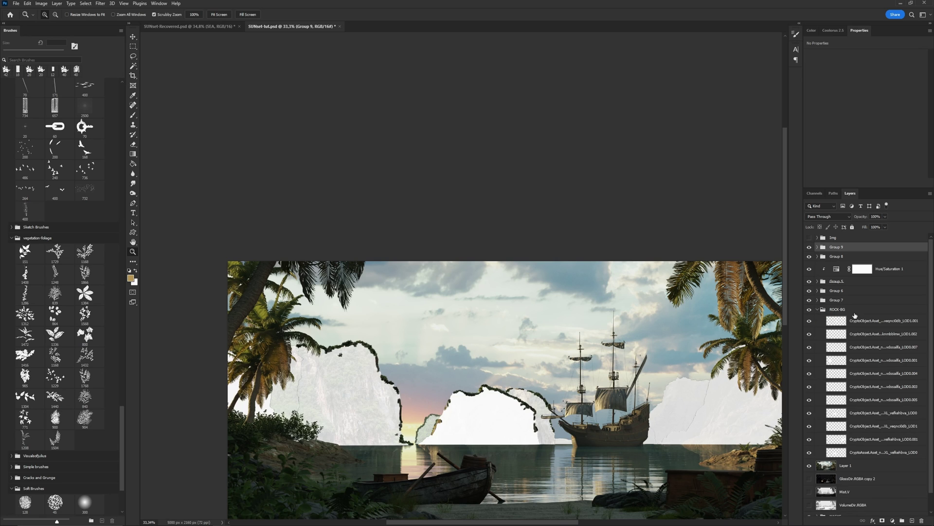
key("v")
left_click_drag(732, 418, 571, 413)
left_click(571, 415, "ctrl")
left_click(837, 439, "ctrl")
Duplicate Group 9's cliff photo above the group and replace its mask with the right-hand cliff selection.
left_click(818, 247)
left_click(880, 275)
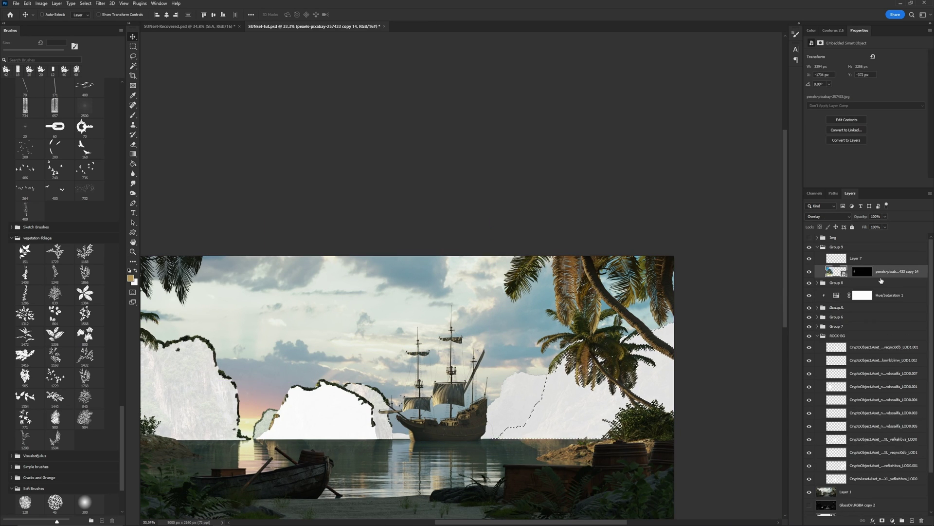
left_click_drag(880, 275, 871, 244, "alt")
right_click(851, 249)
left_click(872, 264)
left_click(883, 521)
left_click(826, 249)
Hide the ROCK-BG group and collapse it along with Group 9.
left_click(818, 260)
left_click(809, 322)
left_click(817, 323)
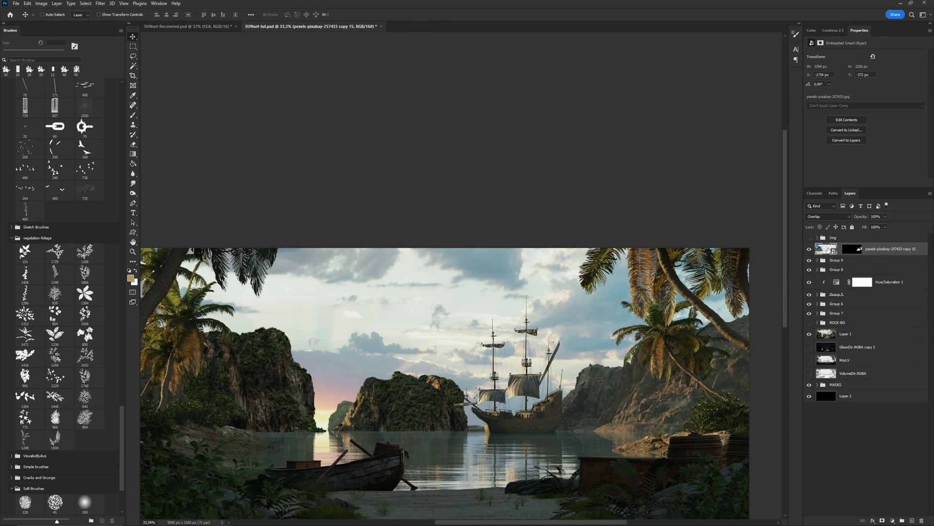
Scale and reposition the duplicated cliff photo so its rock and foliage cover the right-hand cliff.
left_click_drag(703, 390, 778, 392)
key("ctrl+t")
left_click_drag(423, 202, 381, 174)
left_click_drag(568, 318, 573, 328)
key("Return")
Add a new layer and clone foliage and rock along the right-hand cliff's upper ridge and lower edge beside the distant cliff.
left_click_drag(610, 400, 673, 401, "ctrl")
left_click_drag(673, 400, 618, 408)
left_click_drag(618, 407, 633, 407, "ctrl")
left_click_drag(632, 408, 538, 408)
key("ctrl+alt+shift+n")
key("s")
left_click(708, 268, "alt")
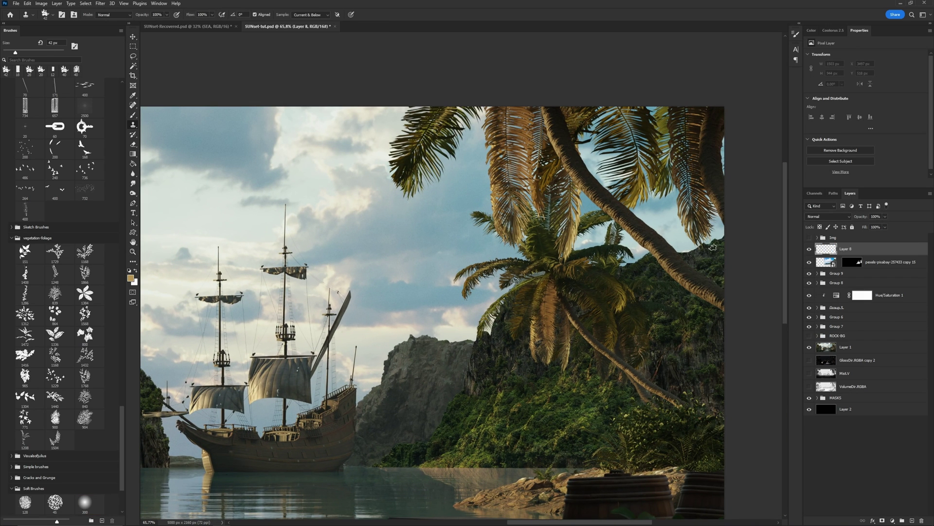
left_click_drag(713, 247, 723, 236)
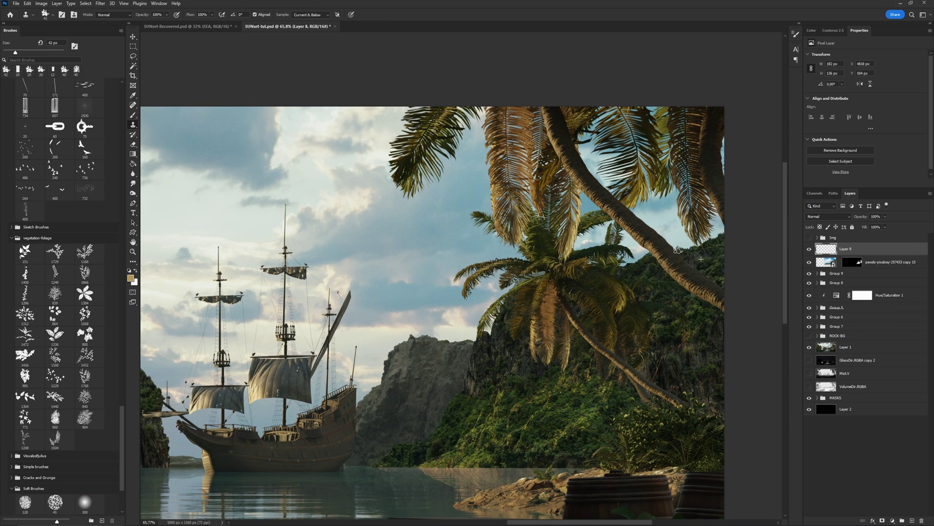
left_click_drag(437, 424, 424, 428)
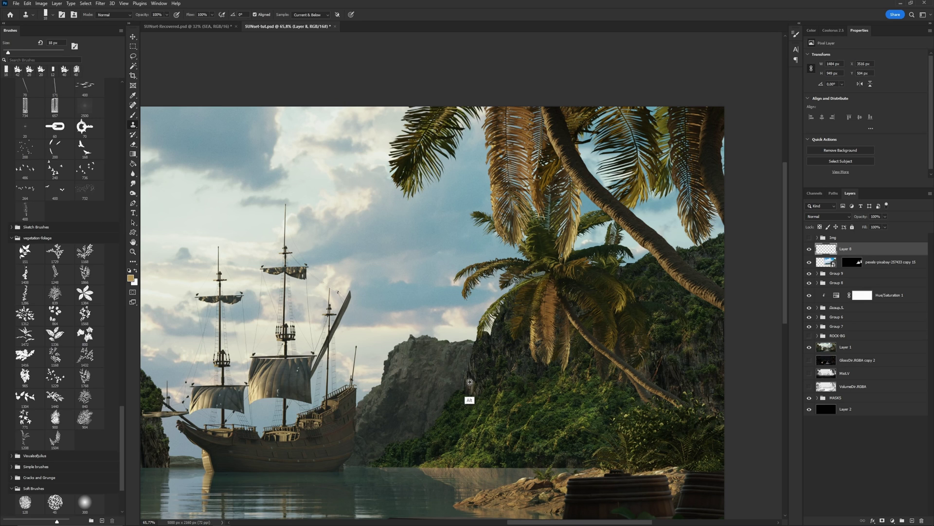
Add a new layer above the distant right cliff's masked photo and clone foliage along that cliff's top edge.
left_click_drag(539, 388, 537, 416, "ctrl")
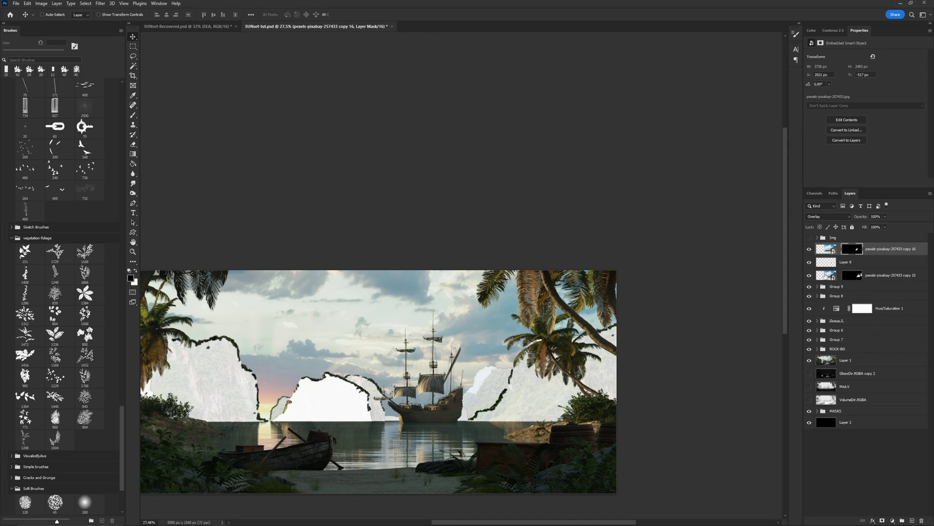
left_click_drag(499, 408, 493, 431, "ctrl")
left_click_drag(494, 430, 613, 431, "ctrl")
key("ctrl+alt+shift+n")
key("s")
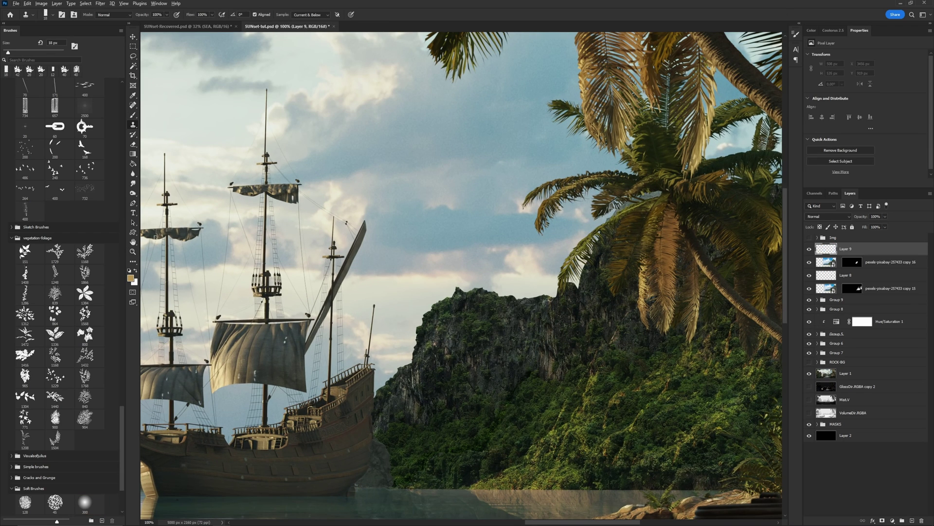
left_click_drag(453, 294, 440, 299)
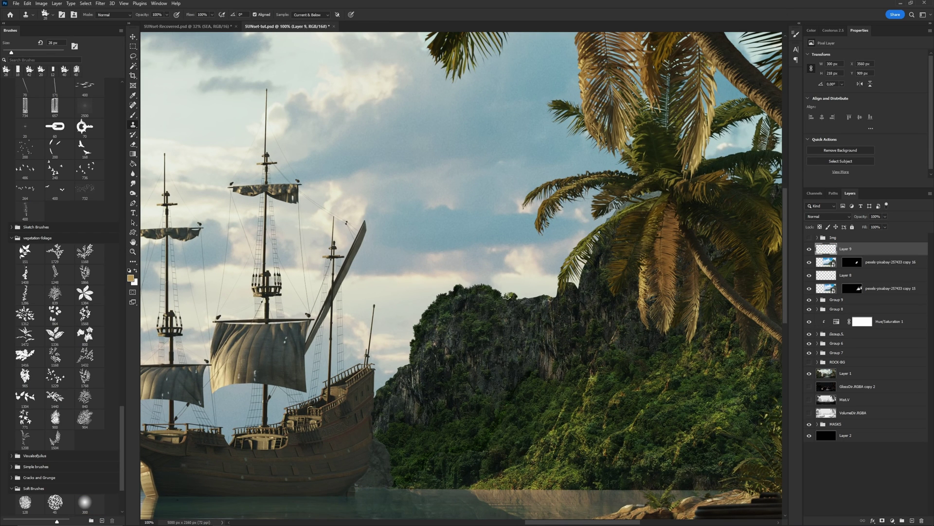
Compare the scene with Group 13 hidden and shown, and examine the rocks and sea in SUNset-Recovered.psd.
left_click(809, 247)
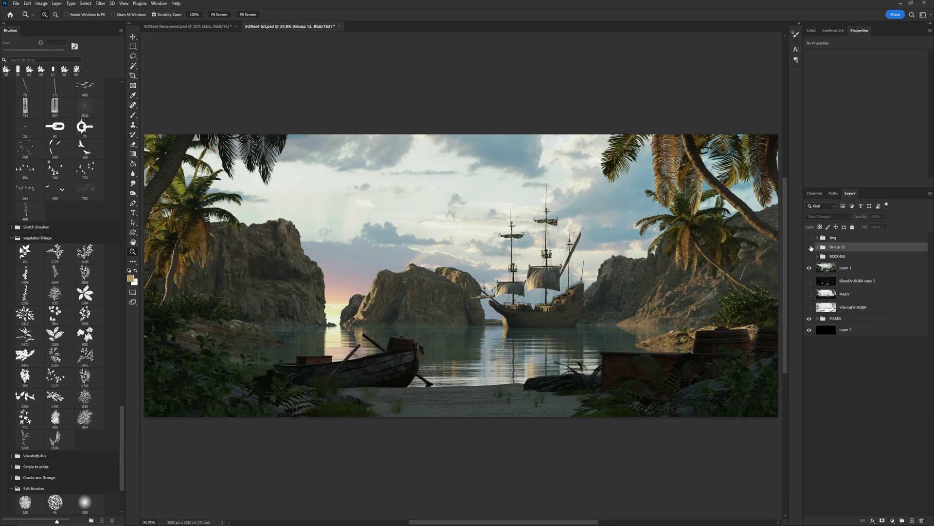
left_click(809, 247)
left_click(809, 247)
left_click(810, 247)
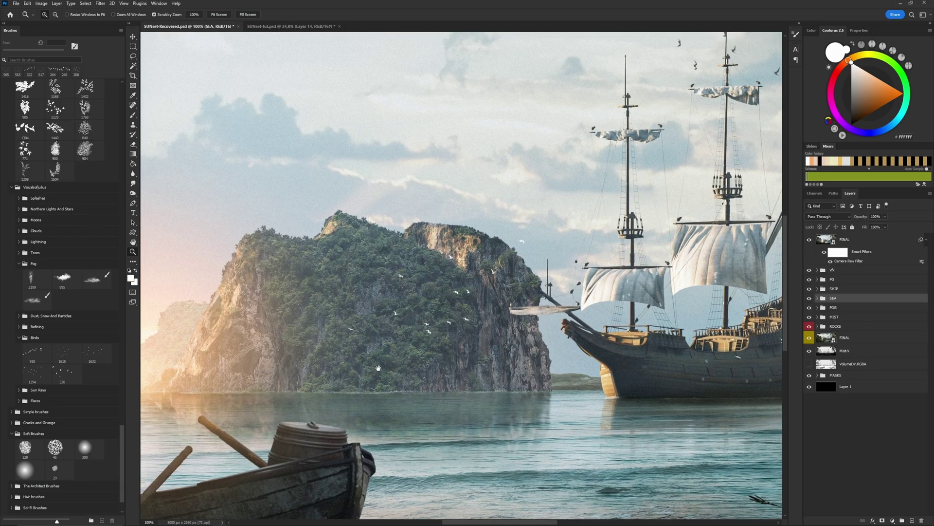
left_click_drag(342, 386, 556, 238)
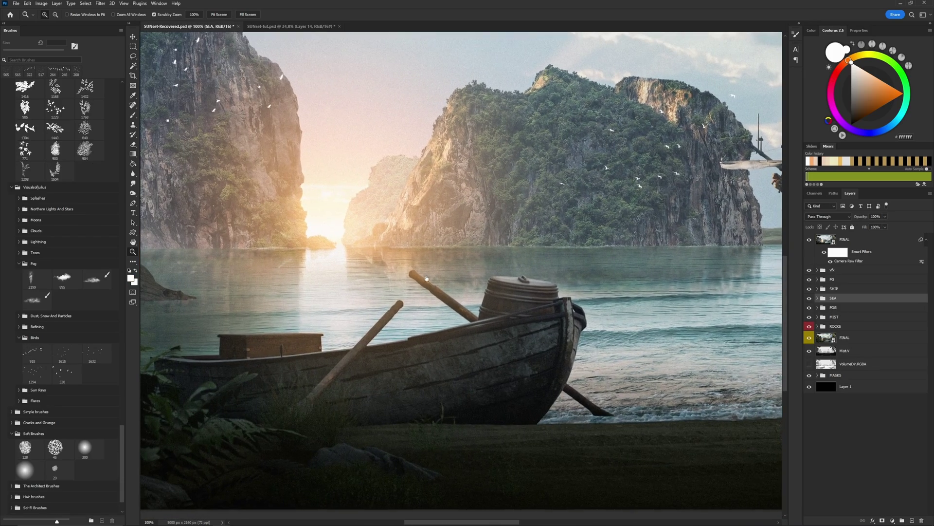
left_click_drag(473, 325, 533, 419)
left_click_drag(504, 381, 496, 367)
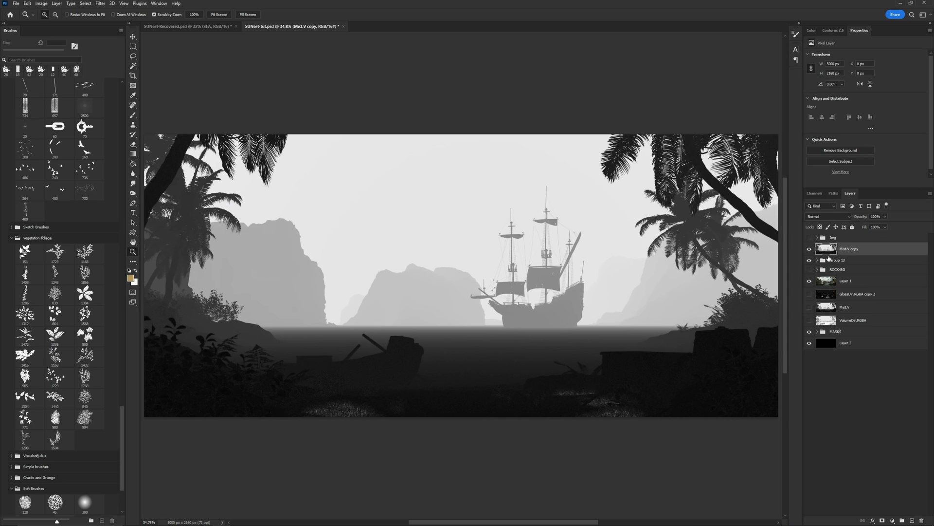
Set the Mist.V copy layer to Screen blending at 20% opacity.
left_click(820, 218)
left_click(850, 272)
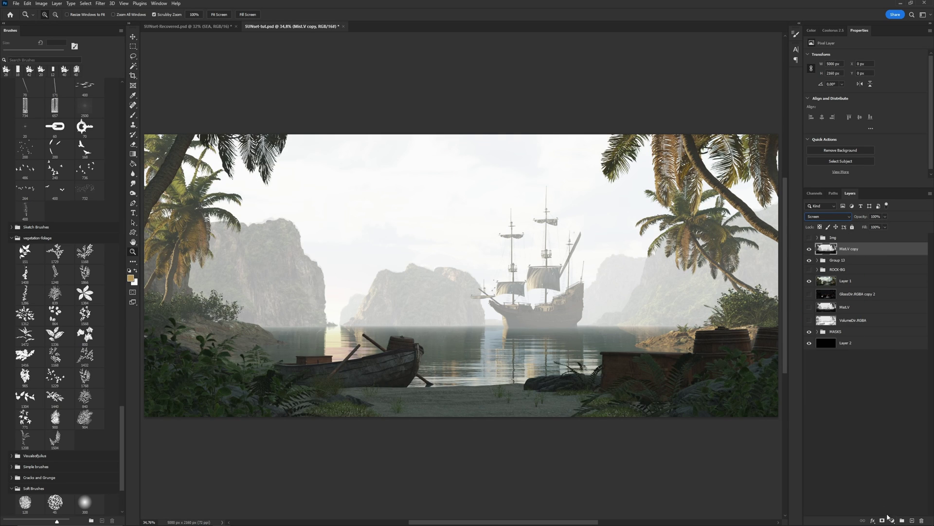
left_click_drag(886, 226, 858, 227)
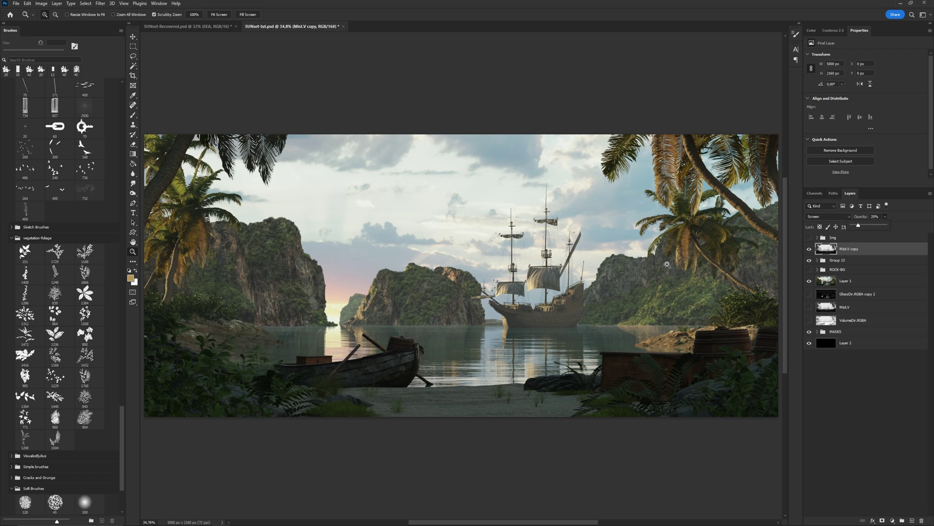
Fit the image to the view and compare the scene with and without Group 13 and the Mist.V copy layer.
left_click_drag(397, 282, 423, 286)
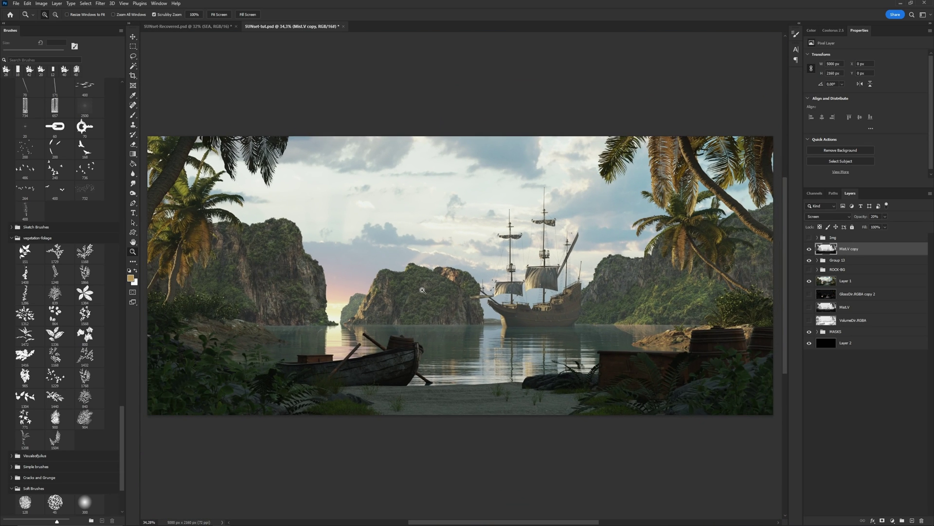
right_click(424, 286)
left_click(438, 292)
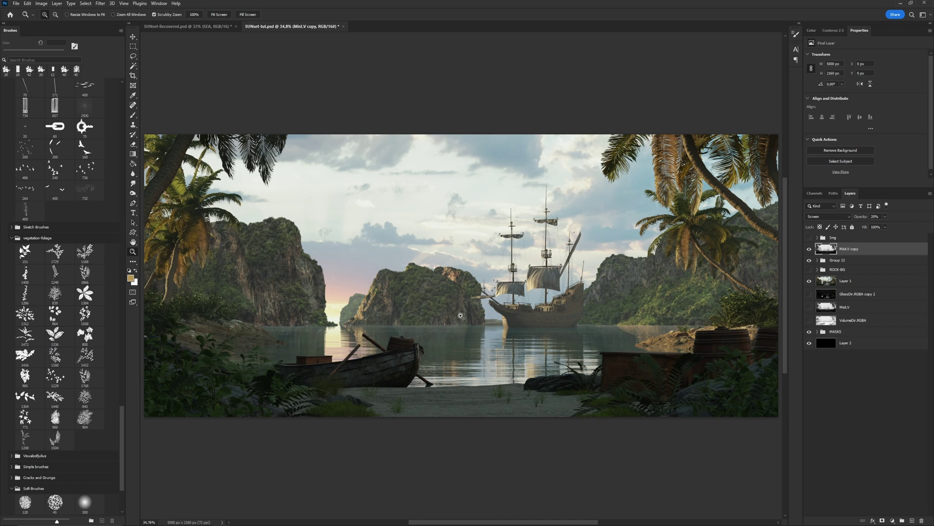
left_click(809, 261)
left_click(809, 261)
left_click(810, 249)
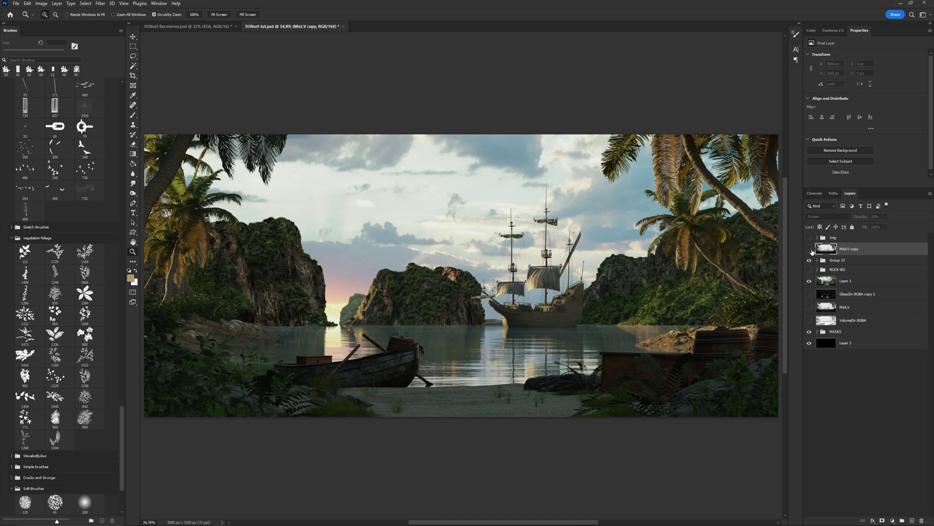
left_click(810, 249)
left_click(810, 249)
left_click(810, 249)
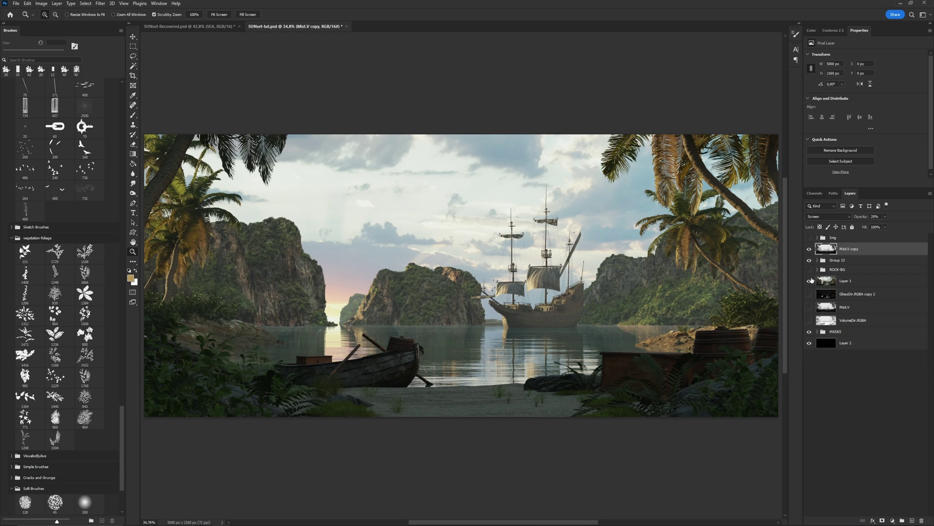
Move GlossDir.RGBA copy 2 above Mist.V copy and preview the ocean and beach photos in the Img group.
left_click_drag(842, 299, 822, 264)
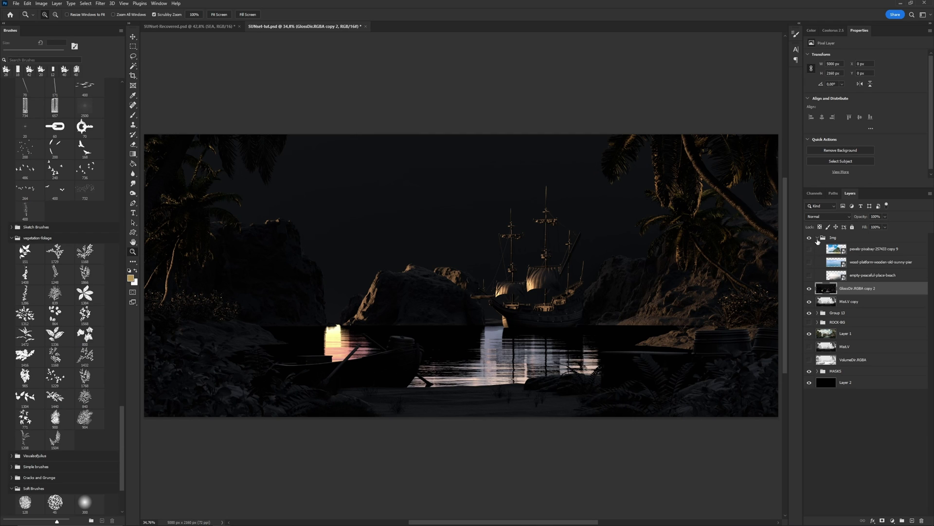
left_click(818, 238)
left_click(818, 238)
left_click(810, 263)
left_click(810, 276)
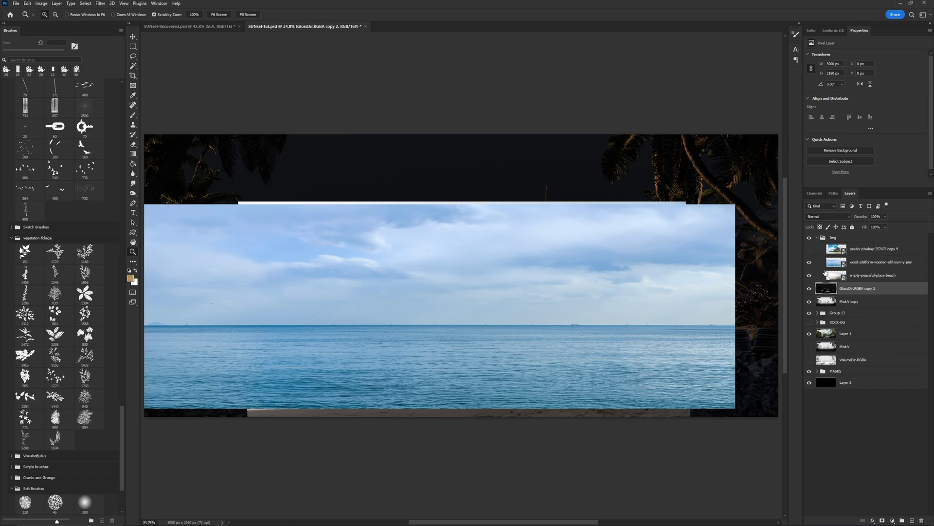
left_click(811, 264)
left_click(810, 263)
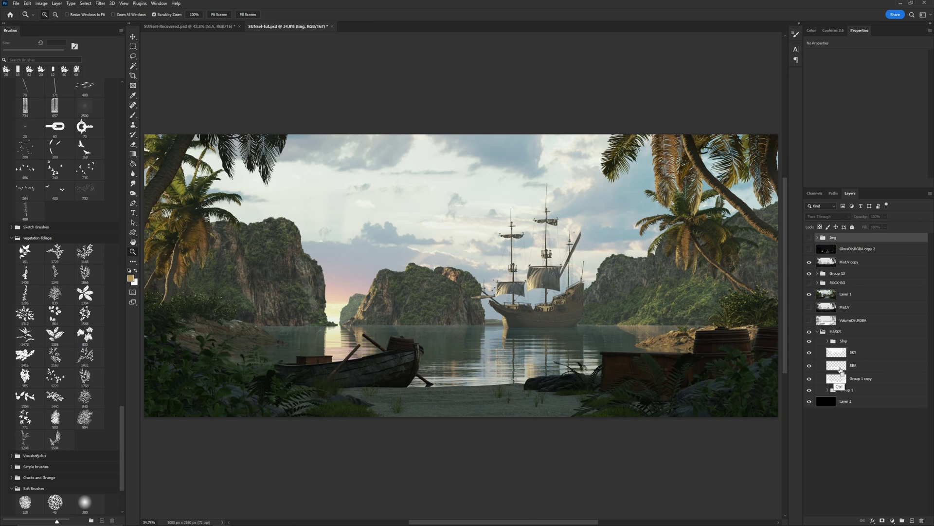
Load the SEA mask as a selection, duplicate the wood-platform ocean photo out of the Img group and mask it to the sea.
left_click(841, 371, "ctrl")
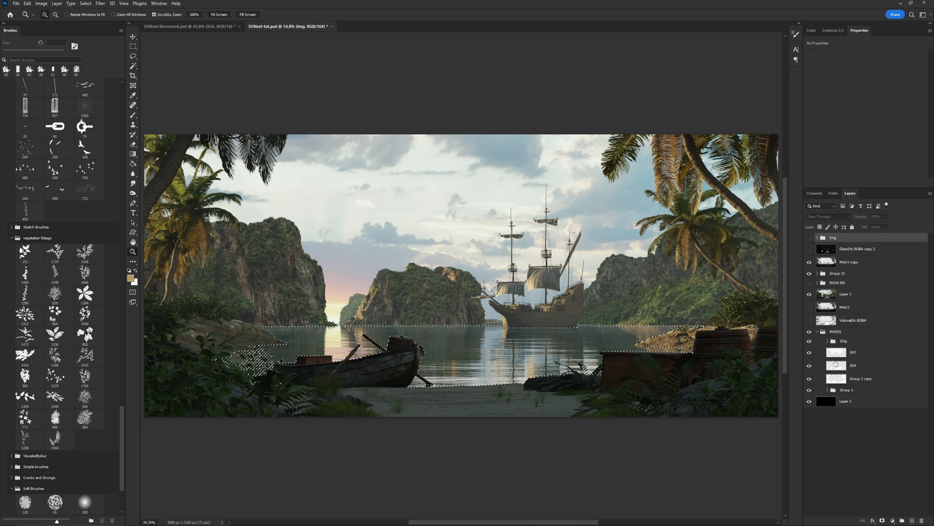
left_click(818, 238)
left_click(849, 262)
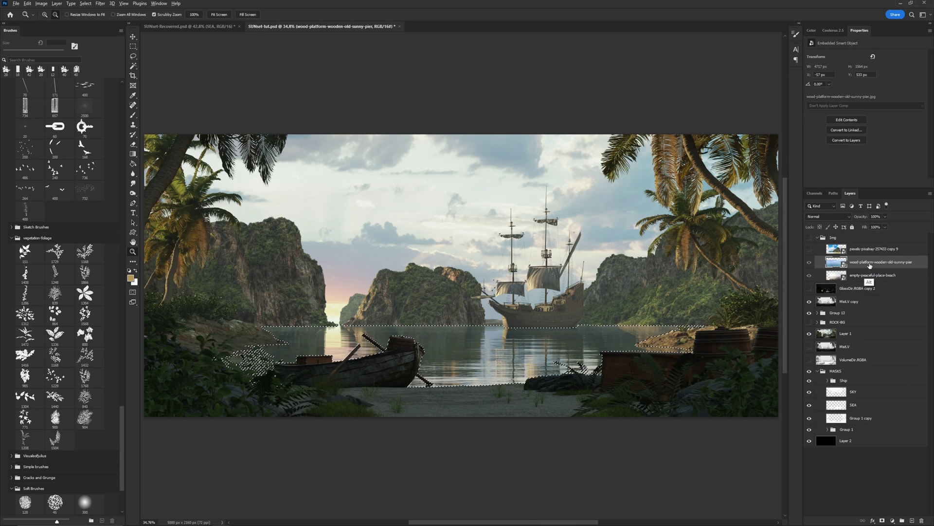
left_click_drag(849, 263, 844, 287)
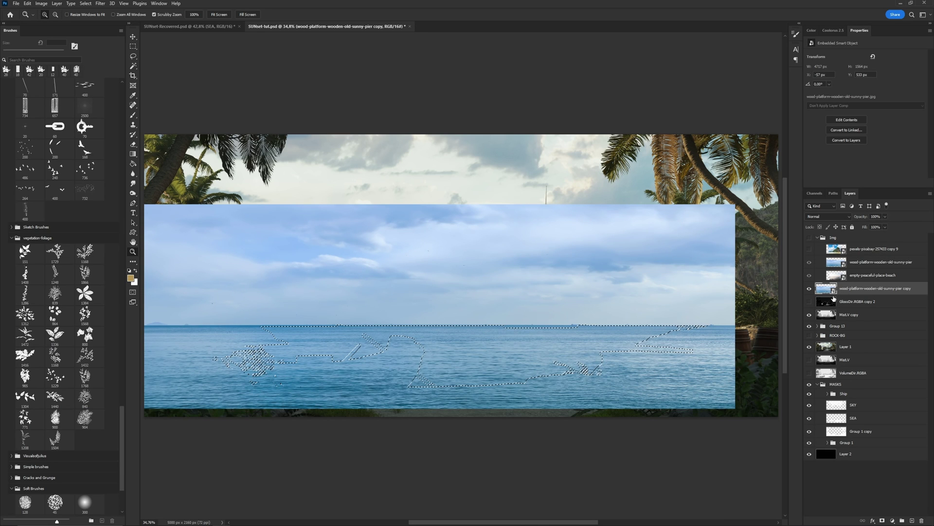
left_click(882, 520)
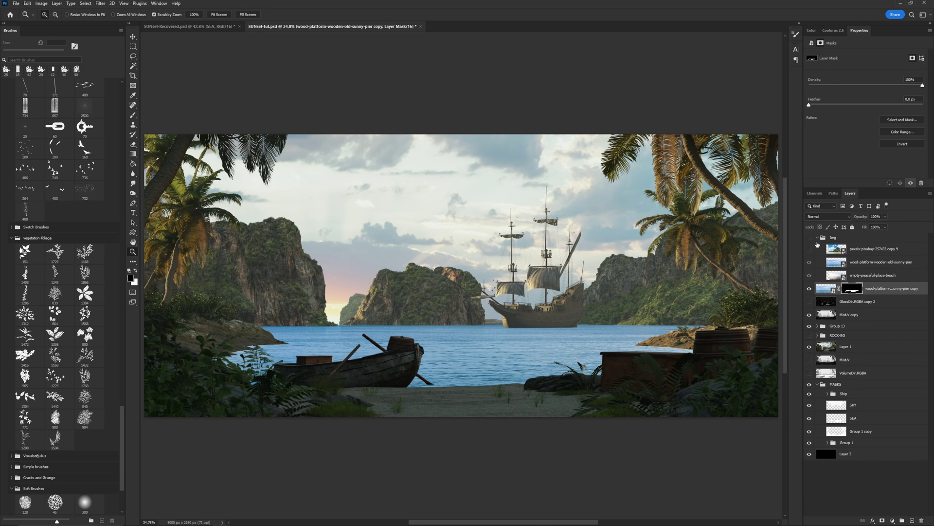
left_click(818, 238)
Clip a Hue/Saturation adjustment to the ocean photo and lower its saturation.
left_click(826, 248)
left_click(893, 521)
left_click(895, 453)
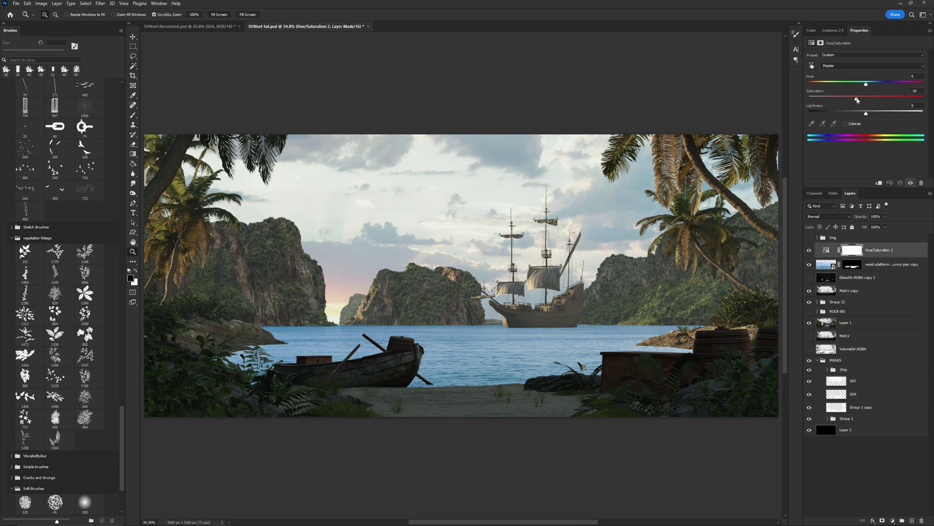
left_click(867, 66)
left_click(864, 96)
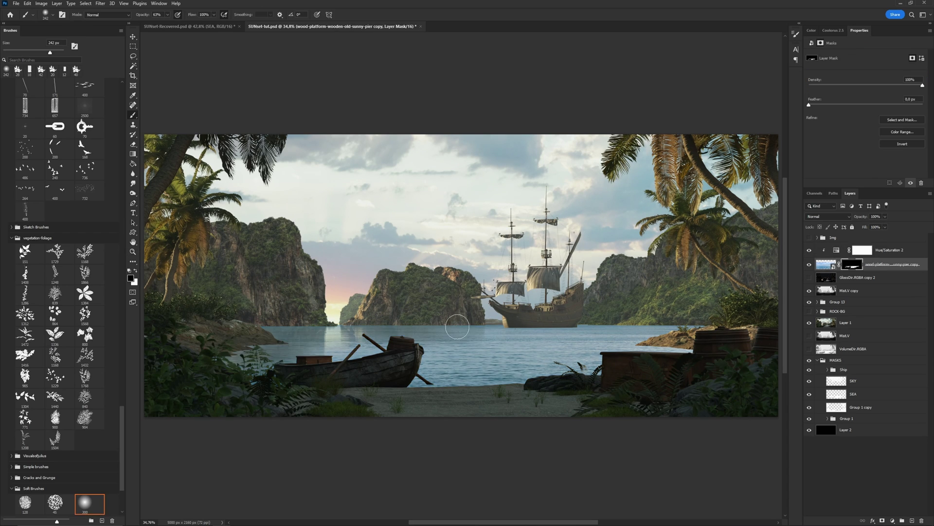
Fade the ocean photo's mask along the horizon and the sunset reflection with a soft brush, raising the brush opacity to 100%.
mouse_move(472, 328)
left_mouse_down()
mouse_move(389, 342)
mouse_move(567, 317)
mouse_move(515, 321)
left_mouse_up()
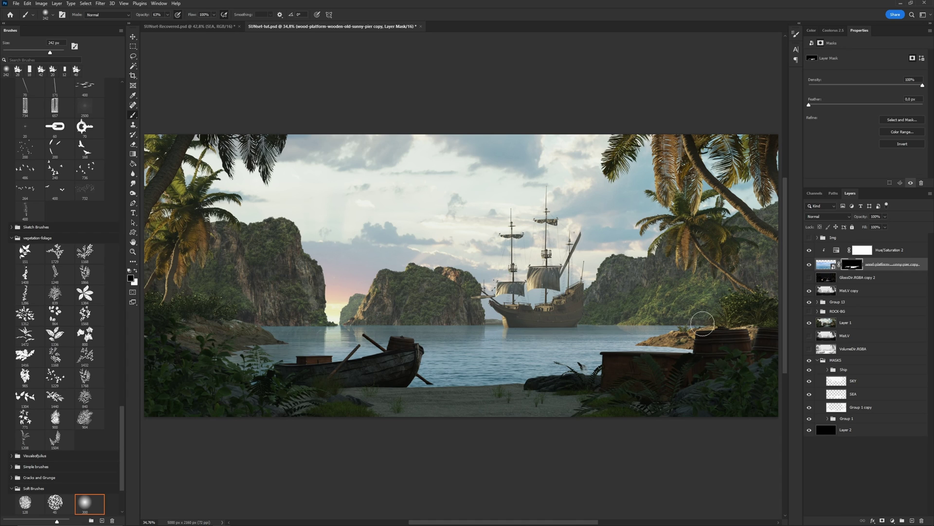
left_click_drag(411, 337, 403, 337)
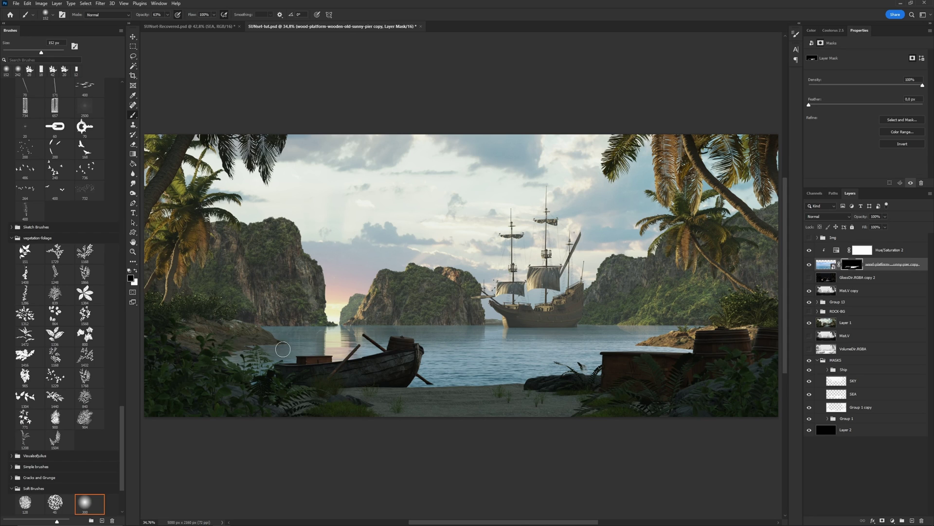
left_click_drag(281, 353, 294, 352)
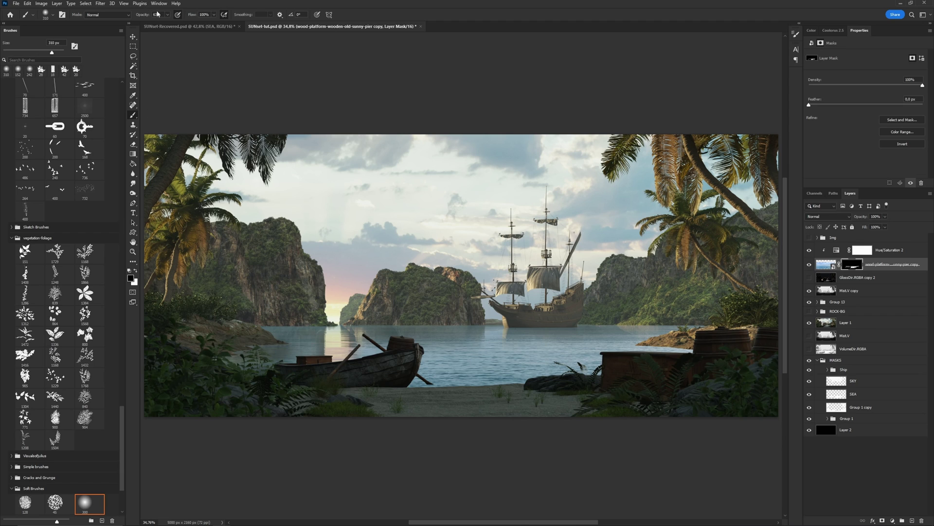
left_click_drag(167, 15, 206, 56)
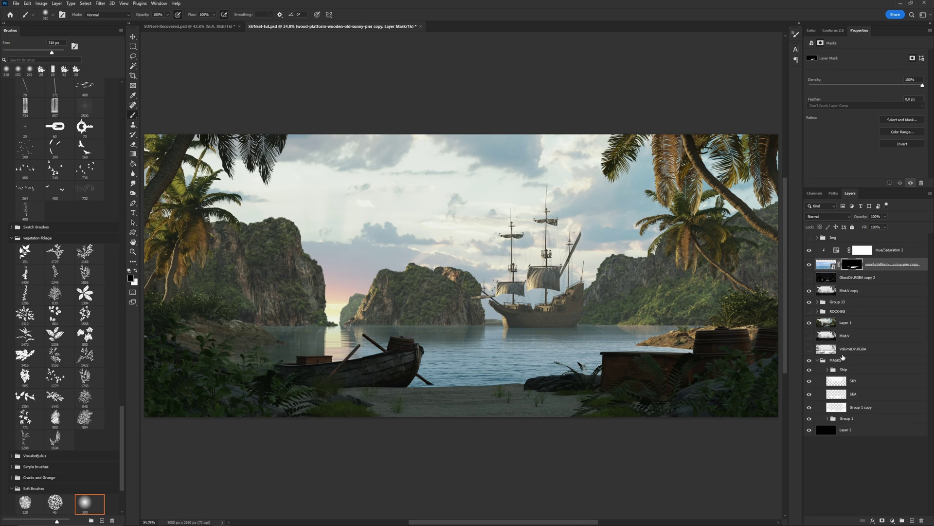
Duplicate the empty-peaceful-place-beach photo above the Hue/Saturation adjustment and mask it with the SEA selection.
left_click(836, 394, "ctrl")
left_click(817, 238)
left_click_drag(836, 276, 828, 296)
left_click(818, 237)
left_click(882, 520)
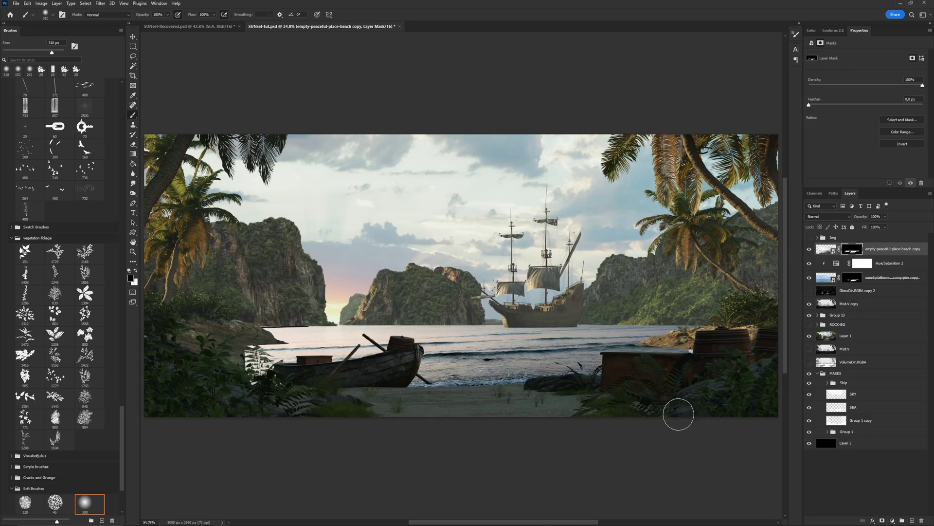
Paint out the beach photo's distant water on its mask, keeping the waves close to the shore.
left_click_drag(513, 376, 528, 376)
left_click_drag(390, 320, 693, 311)
mouse_move(372, 314)
left_mouse_down()
mouse_move(243, 321)
mouse_move(215, 341)
mouse_move(273, 340)
left_mouse_up()
left_click_drag(417, 359, 410, 359)
left_click_drag(409, 346, 572, 333)
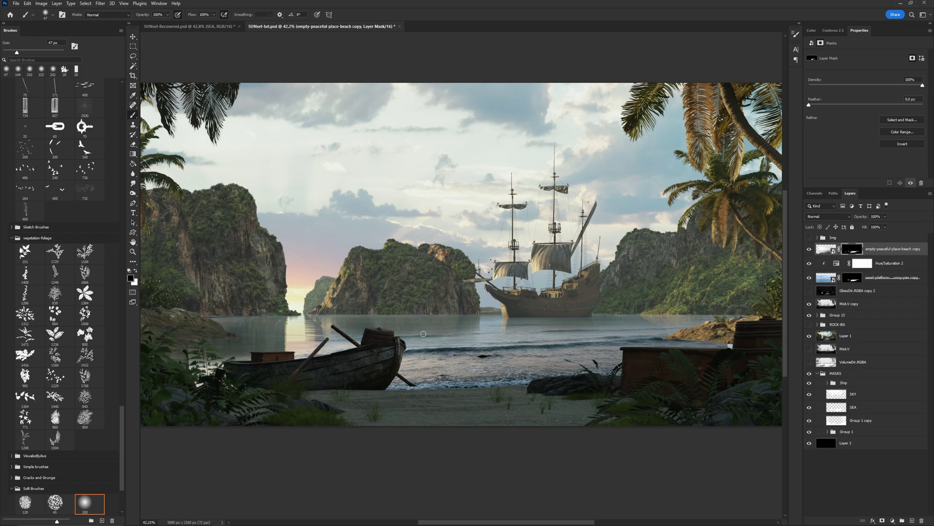
Clean up the sea masks around the rowboat, the left plants and the right-hand crates, on both the beach and ocean photos.
left_click_drag(232, 336, 223, 352)
mouse_move(261, 335)
left_mouse_down()
mouse_move(271, 334)
mouse_move(196, 371)
mouse_move(228, 379)
left_mouse_up()
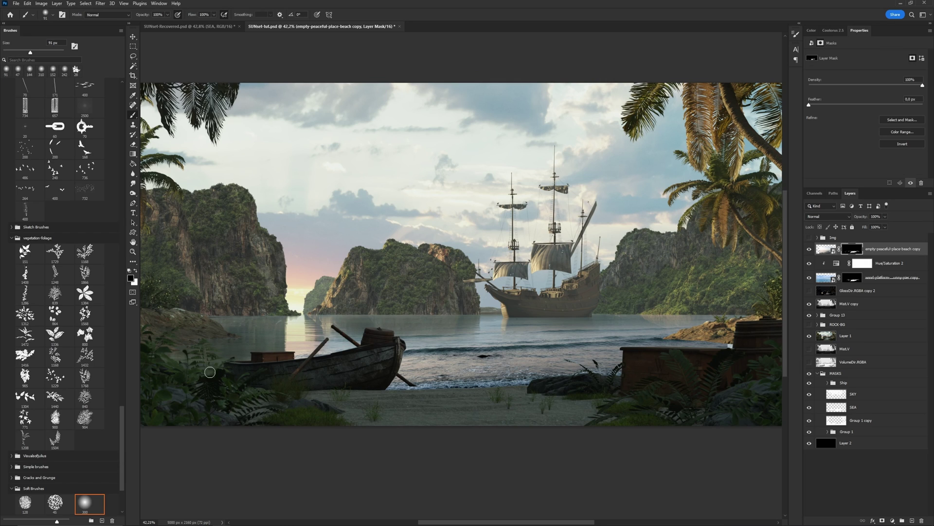
mouse_move(536, 346)
left_mouse_down()
mouse_move(654, 349)
mouse_move(733, 328)
left_mouse_up()
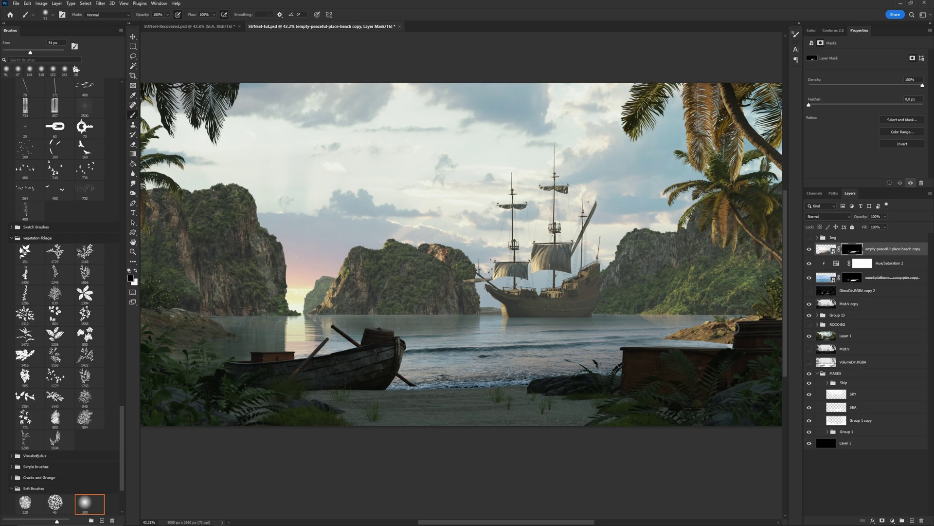
left_click(853, 278)
mouse_move(681, 346)
left_mouse_down()
mouse_move(754, 346)
mouse_move(738, 322)
left_mouse_up()
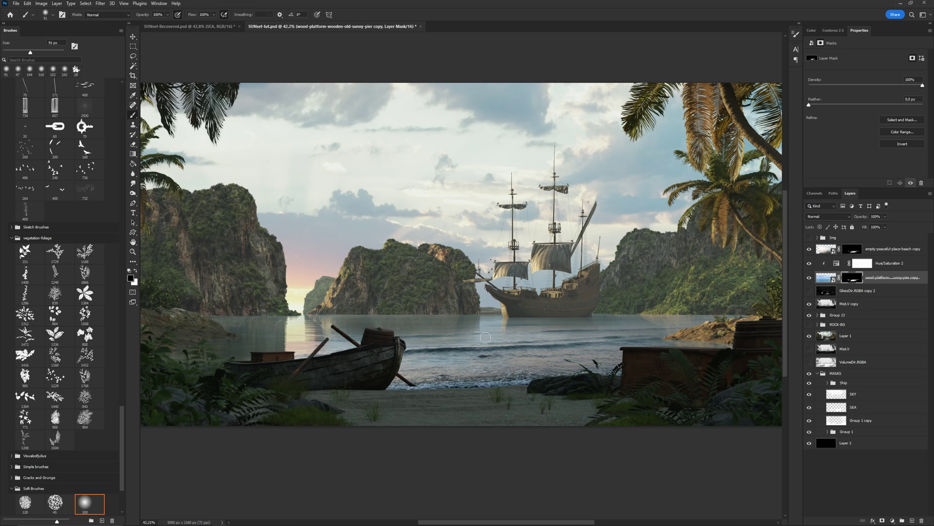
Move the GlossDir.RGBA copy 2 layer above the beach photo, show it, and set it to Screen blending at 47% opacity.
left_click_drag(871, 292, 864, 244)
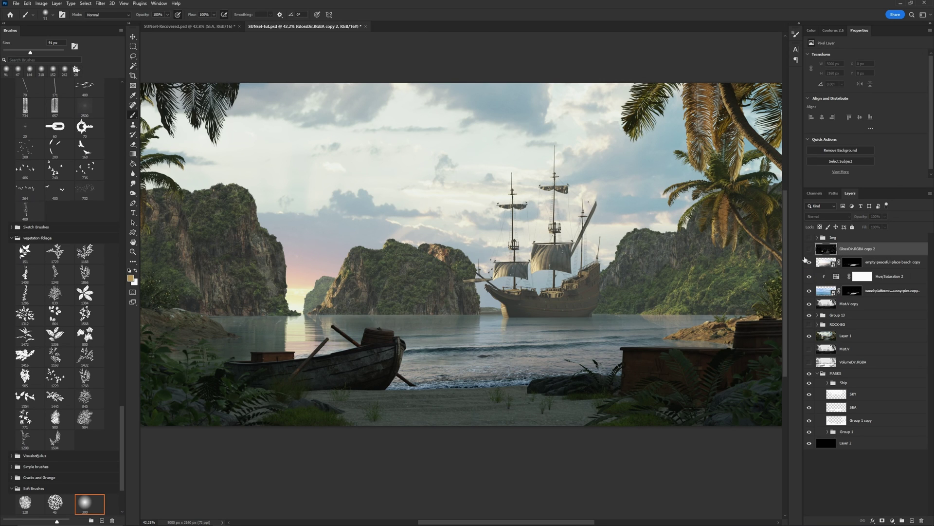
left_click(810, 249)
left_click(828, 216)
left_click(823, 279)
left_click(885, 217)
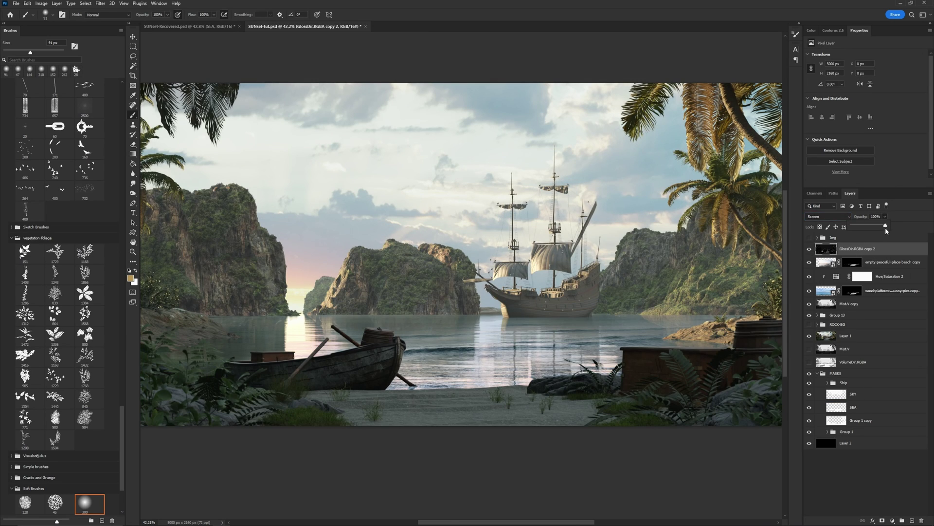
left_click_drag(872, 230, 869, 233)
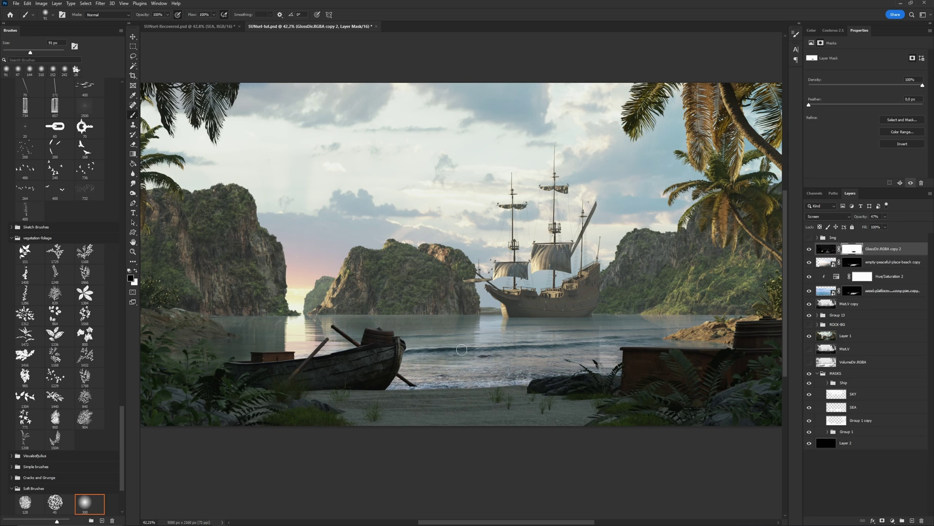
Duplicate the cliff photo group, Group 13, to above the GlossDir layer and merge the copy into a single layer.
key("z")
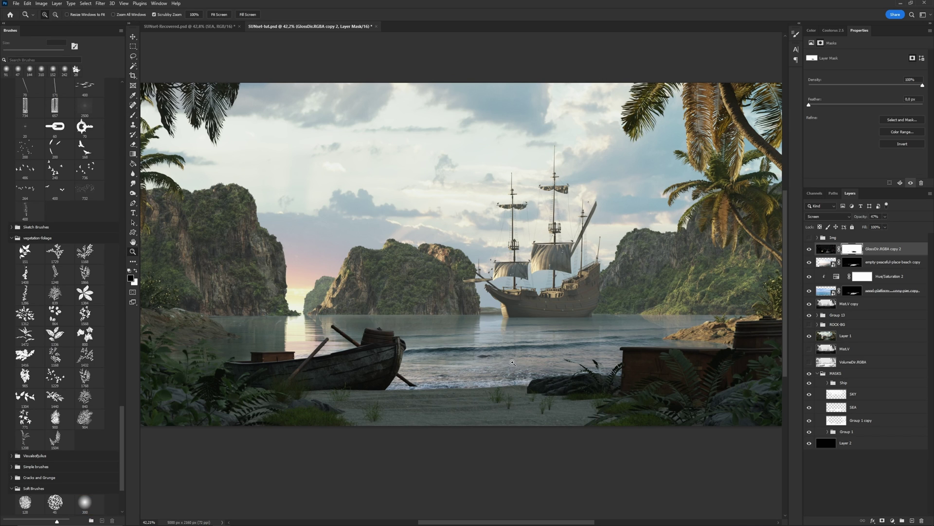
left_click_drag(513, 363, 492, 391)
right_click(517, 352)
left_click(535, 357)
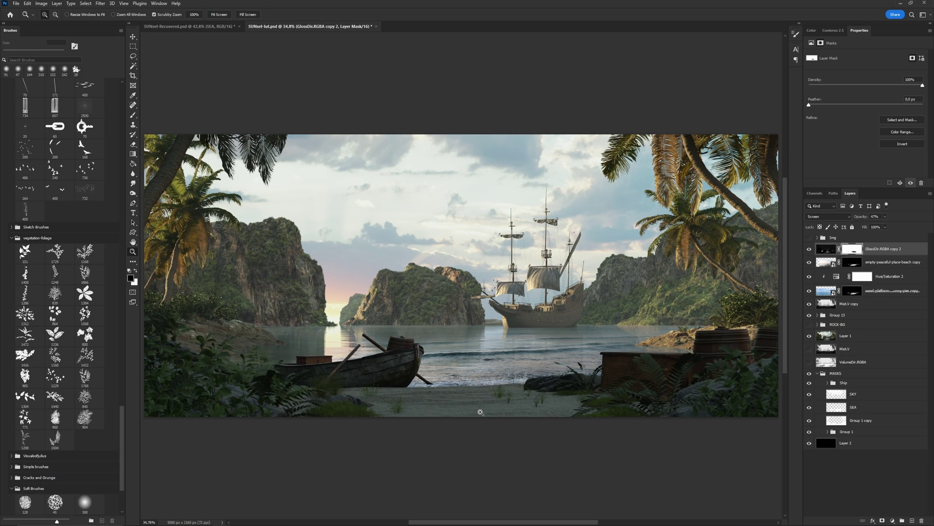
left_click(853, 315)
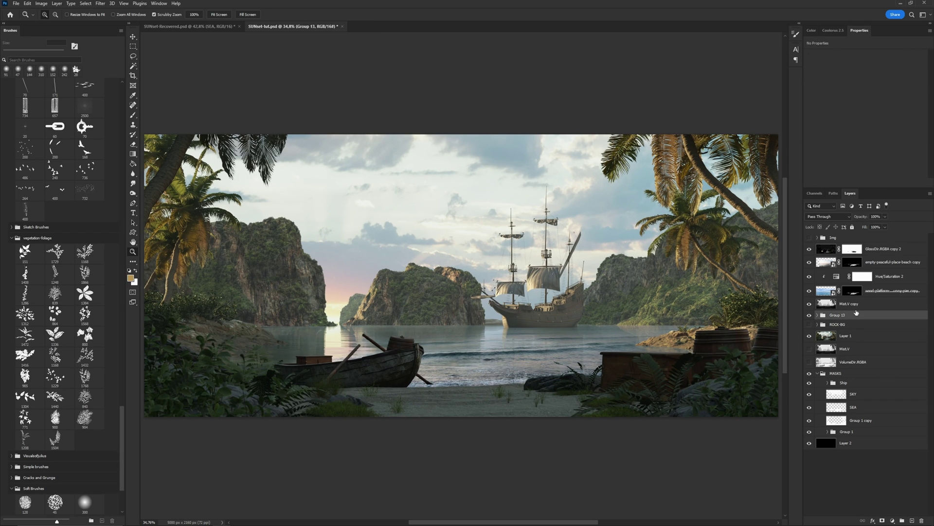
left_click_drag(857, 314, 848, 244)
right_click(849, 246)
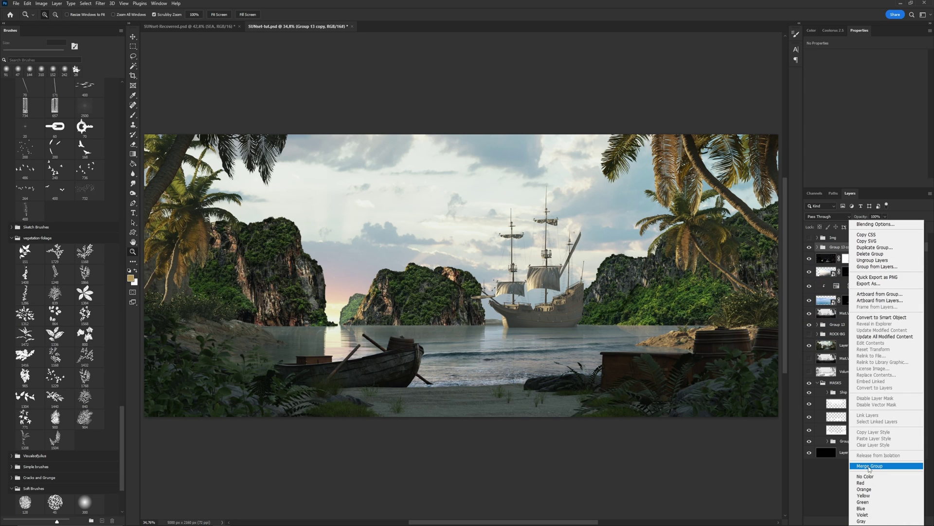
left_click(870, 466)
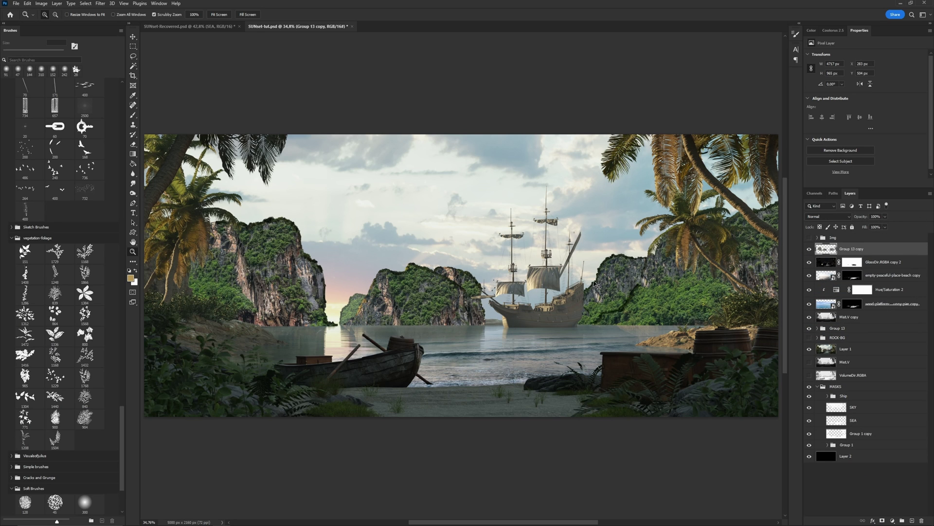
Flip the merged cliff layer vertically and move it down so its base meets the waterline as a mirrored reflection.
key("ctrl+t")
right_click(594, 285)
left_click(596, 436)
left_click_drag(522, 278, 522, 396)
key("Return")
key("z")
key("v")
key("Up")
key("Up")
key("Up")
Apply Motion Blur to the cliff reflection, blend it as Overlay, and mask it off the rowboat, foreground plants and crates.
left_click(102, 4)
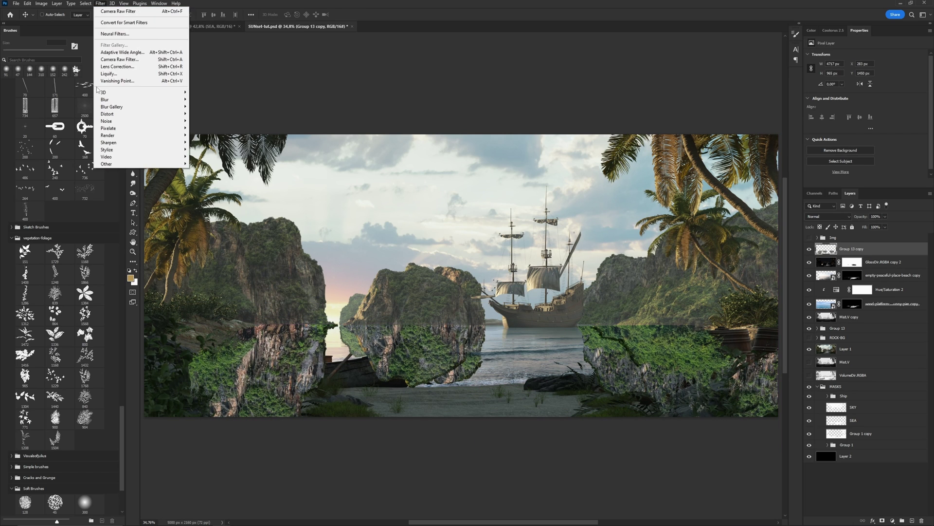
mouse_move(122, 99)
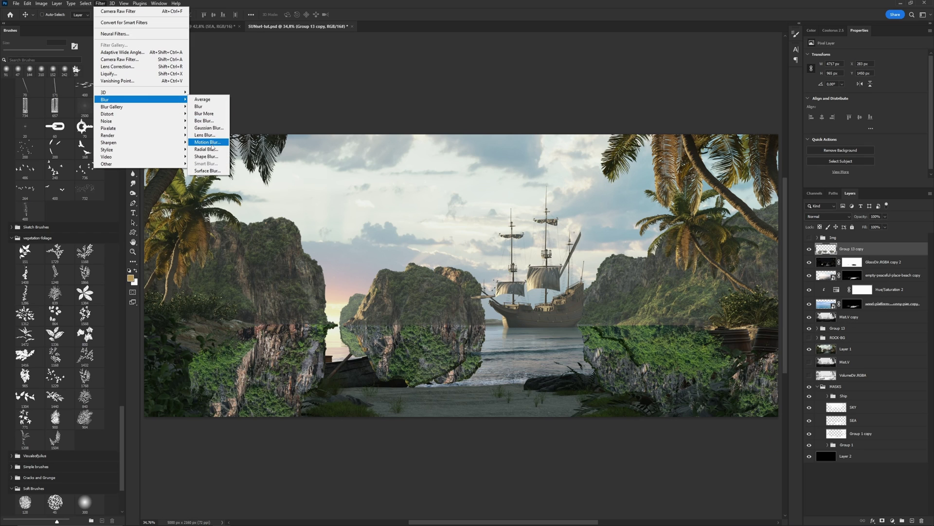
left_click(210, 143)
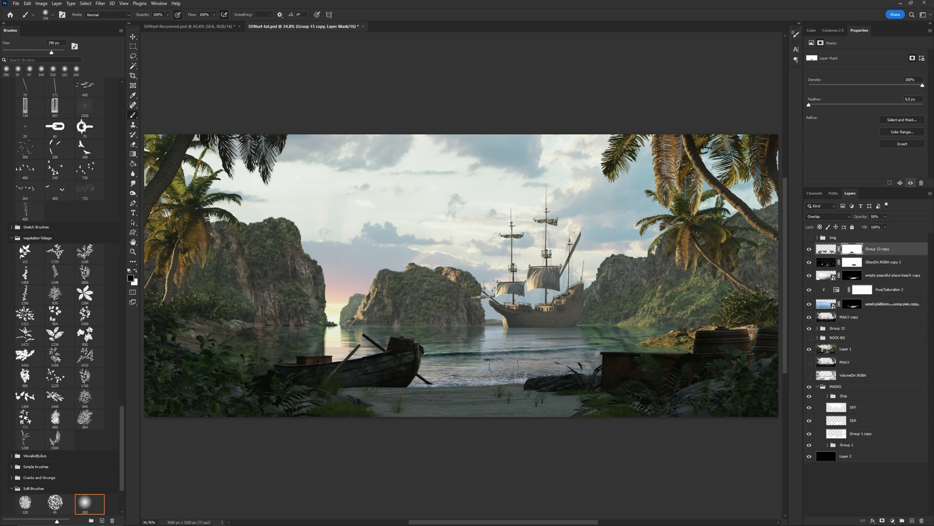
mouse_move(260, 365)
left_mouse_down()
mouse_move(317, 360)
mouse_move(285, 343)
mouse_move(301, 345)
mouse_move(215, 369)
mouse_move(320, 362)
mouse_move(389, 400)
left_mouse_up()
left_click_drag(594, 362, 726, 354)
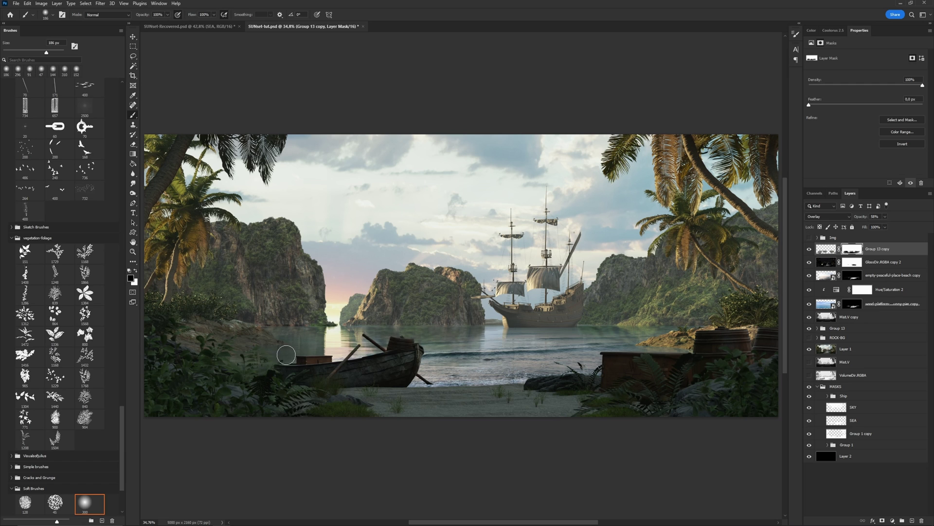
Compare the painted scene with the original Layer 1 render, and examine the cliffs, water and rowboat in SUNset-Recovered.psd at full size.
left_click(809, 349)
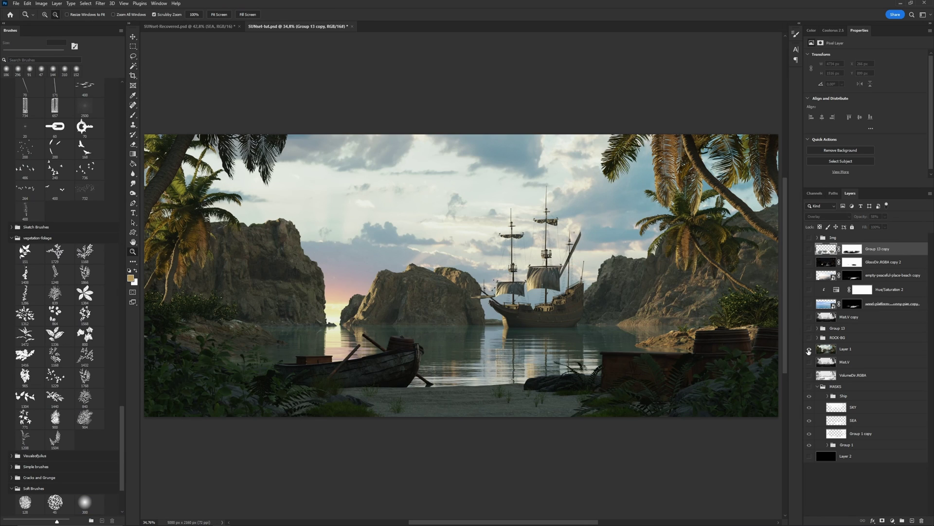
left_click(810, 349)
left_click(809, 349)
left_click(810, 349)
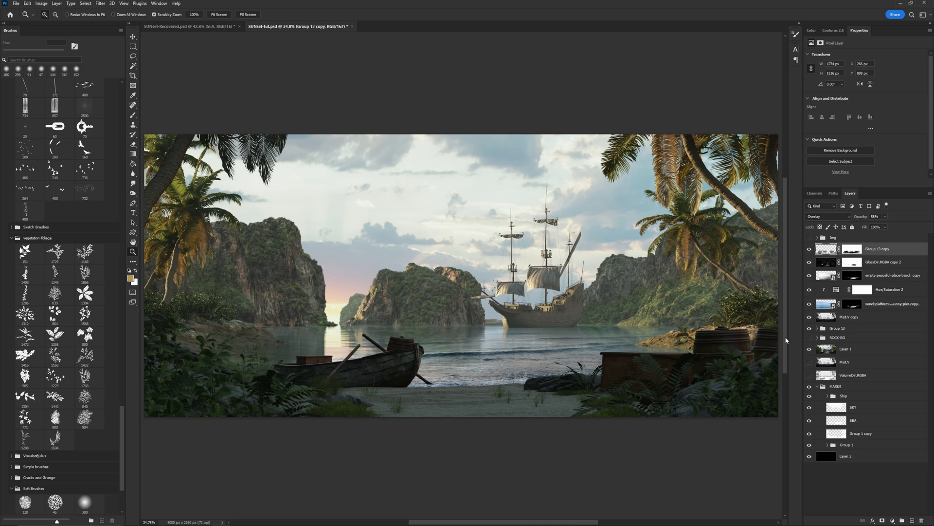
right_click(471, 342)
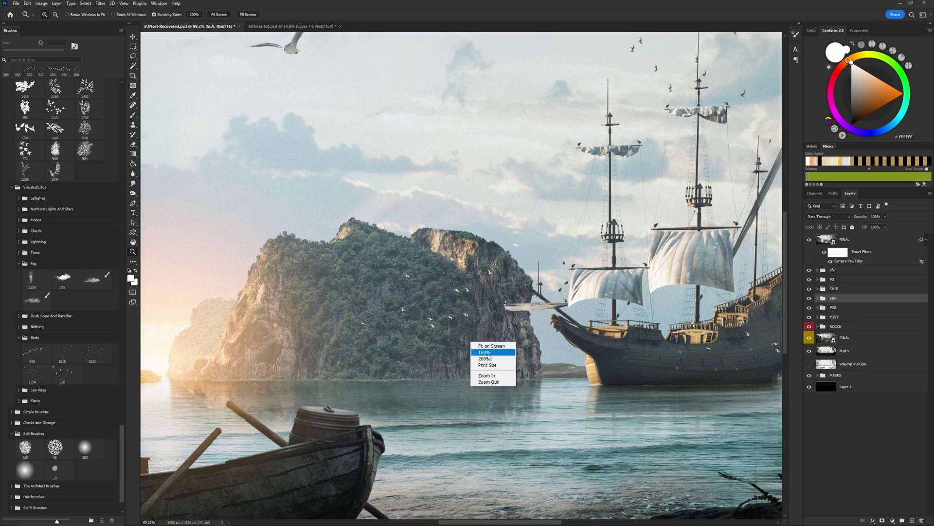
left_click(487, 361)
left_click_drag(297, 397, 506, 255)
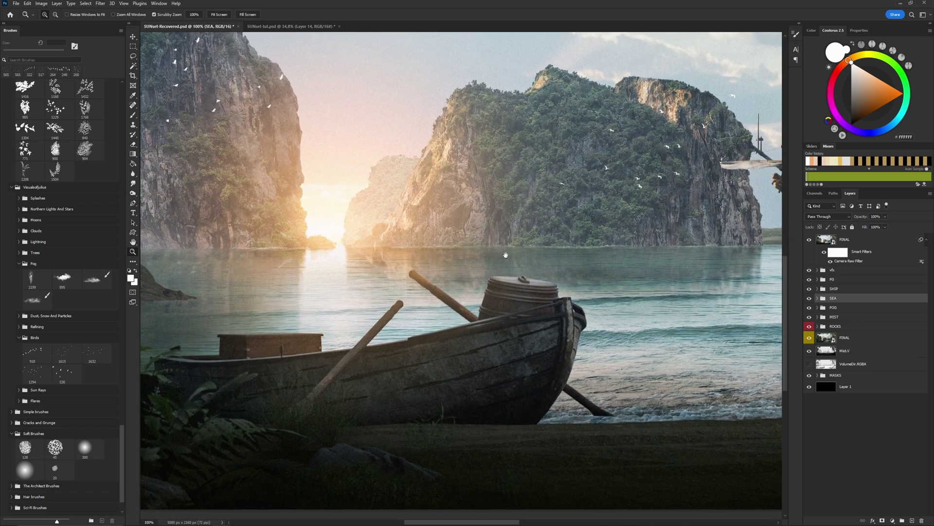
left_click_drag(368, 238, 503, 320)
left_click_drag(456, 264, 499, 355)
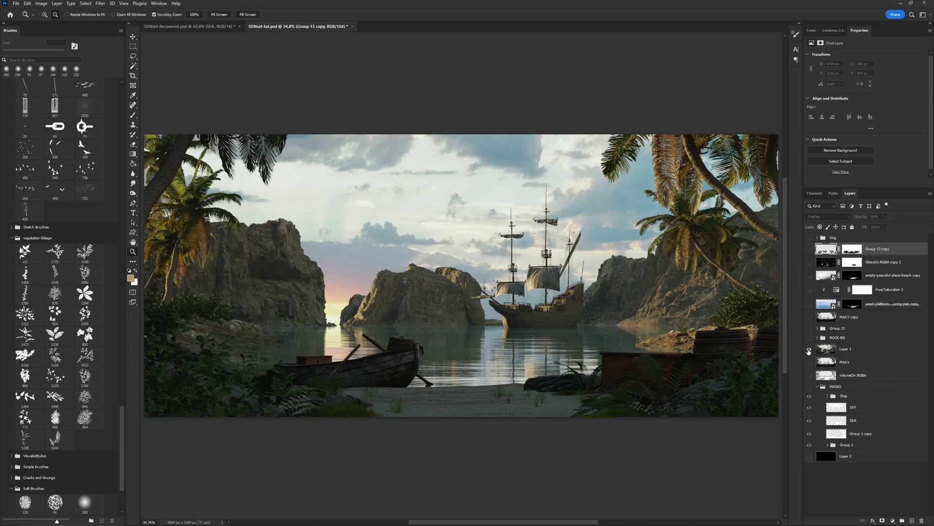
left_click(809, 349)
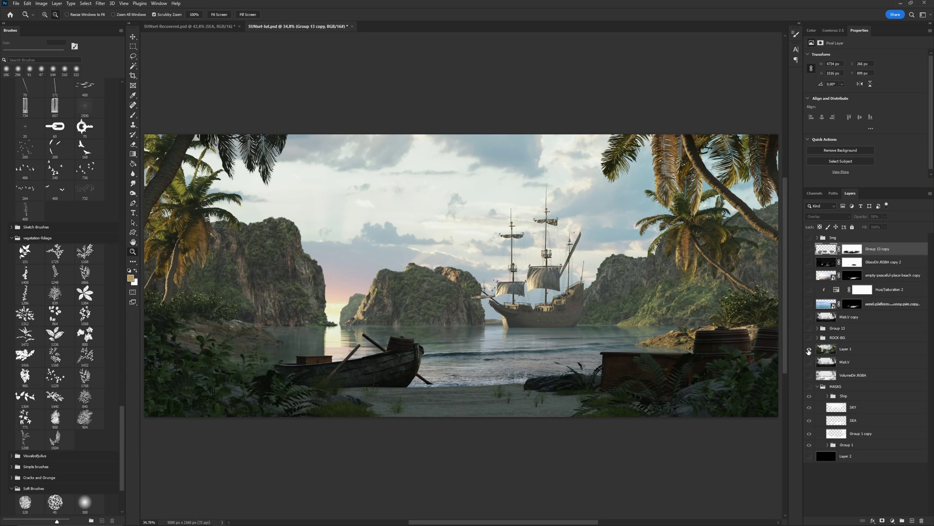
left_click(810, 349)
left_click(809, 349)
left_click(810, 349)
left_click(809, 349, "alt")
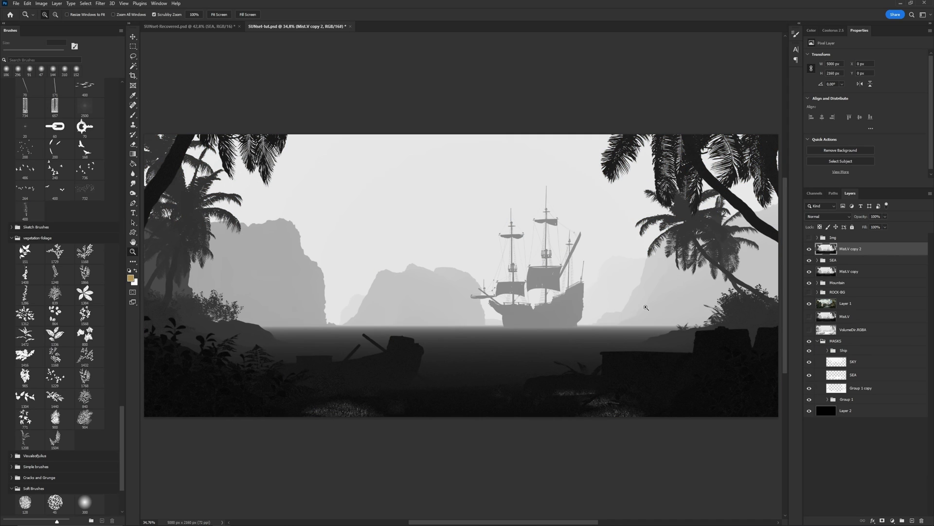
Increase the contrast of the Mist.V copy 2 layer with Levels, raising the black input level and lowering the white input level.
key("ctrl+l")
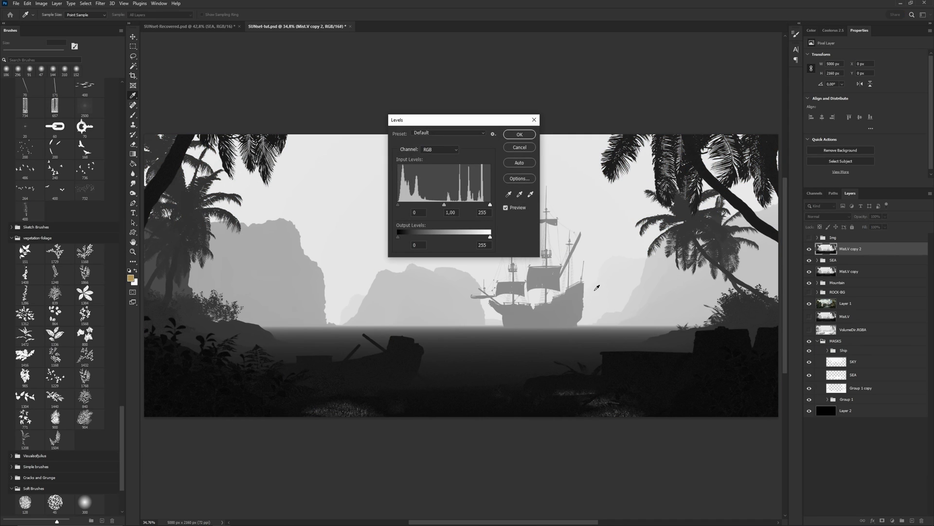
left_click_drag(400, 208, 415, 207)
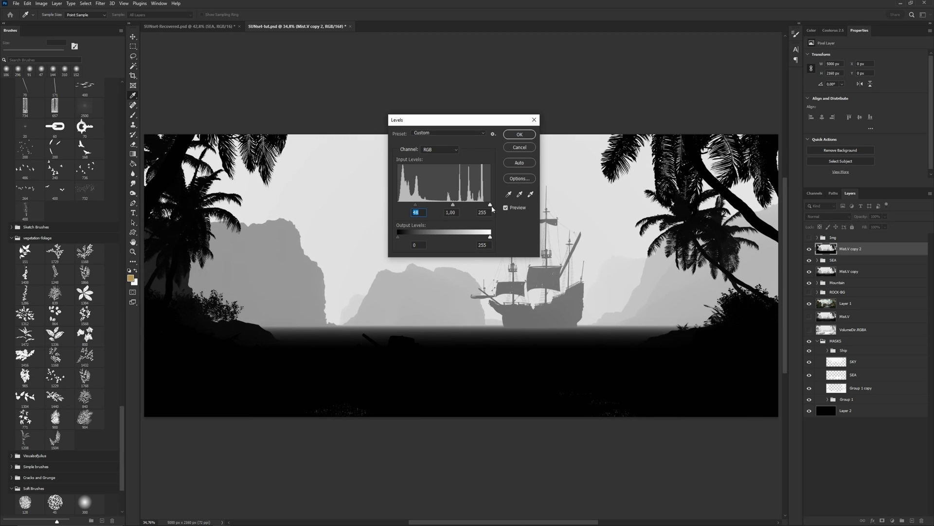
left_click_drag(490, 205, 476, 205)
left_click_drag(417, 204, 422, 205)
left_click(519, 135)
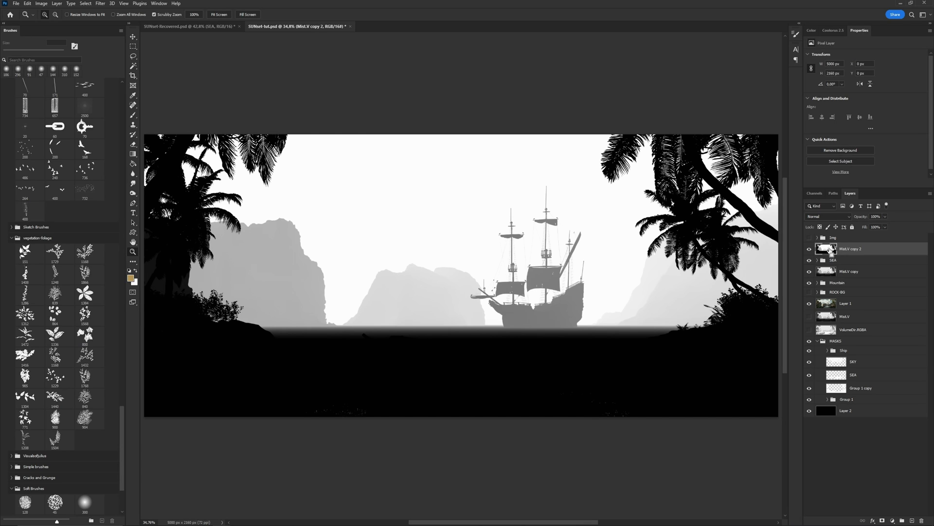
Copy the entire Mist.V copy 2 image and add a new layer with a blank layer mask above it.
left_click(831, 250, "ctrl")
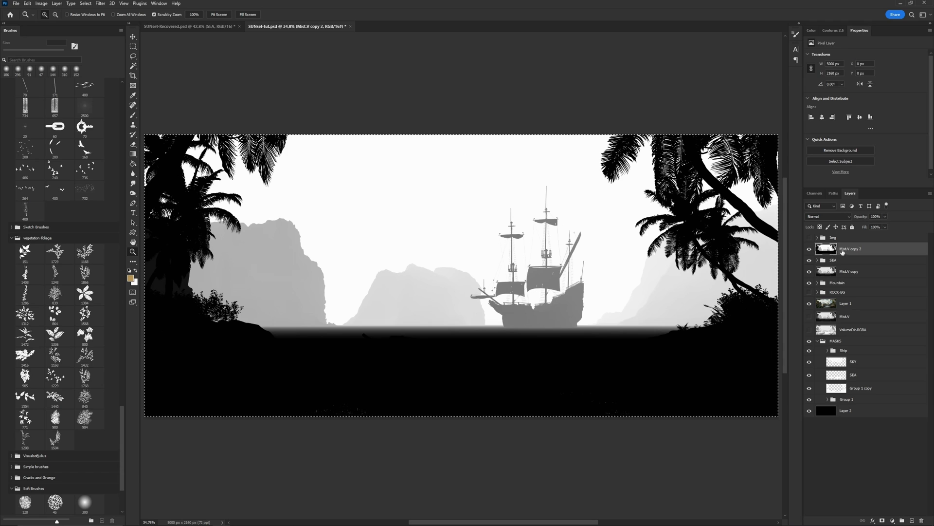
key("ctrl+shift+alt+n")
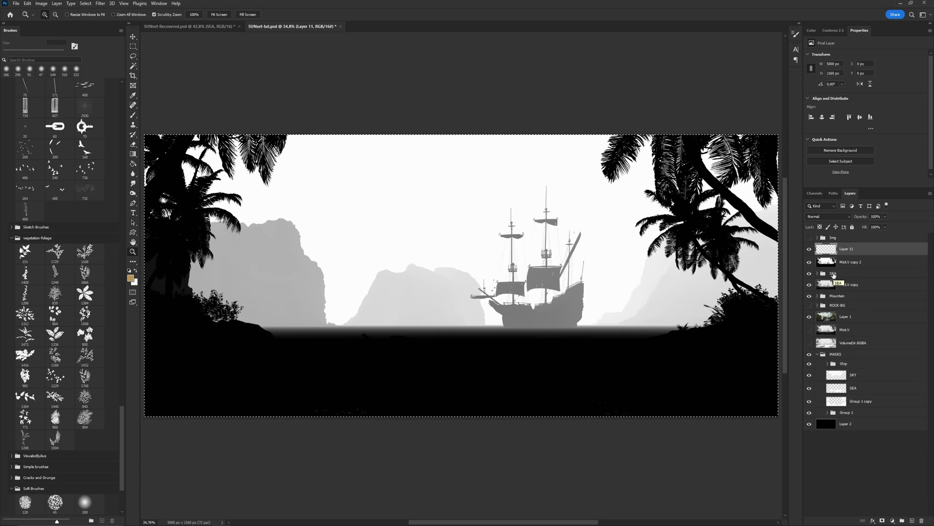
left_click(883, 520)
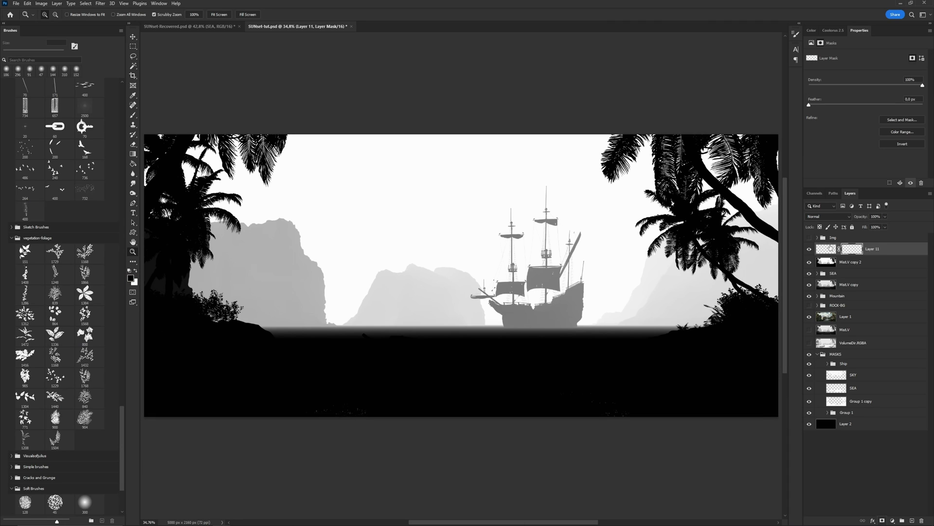
Paste the copied mist pass into the new layer's mask channel, hide Mist.V copy 2, and clear the selection.
left_click(818, 194)
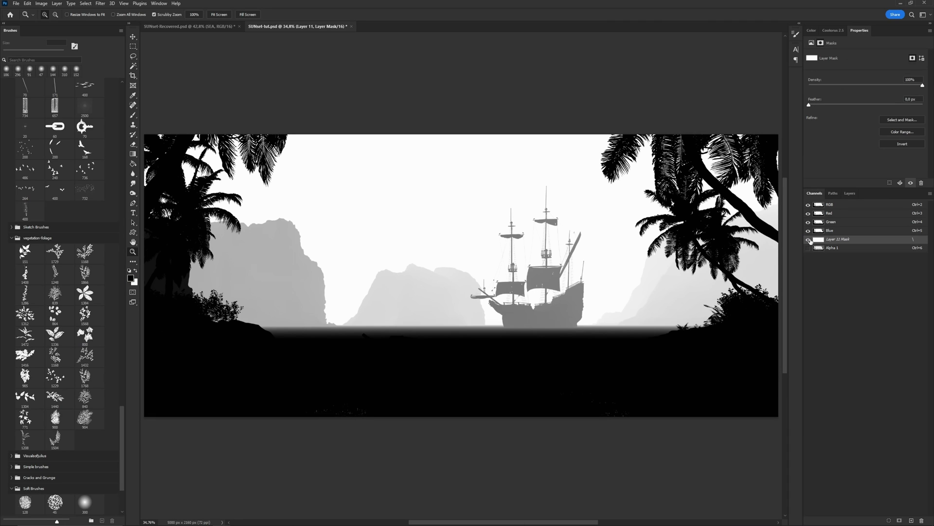
key("ctrl+v")
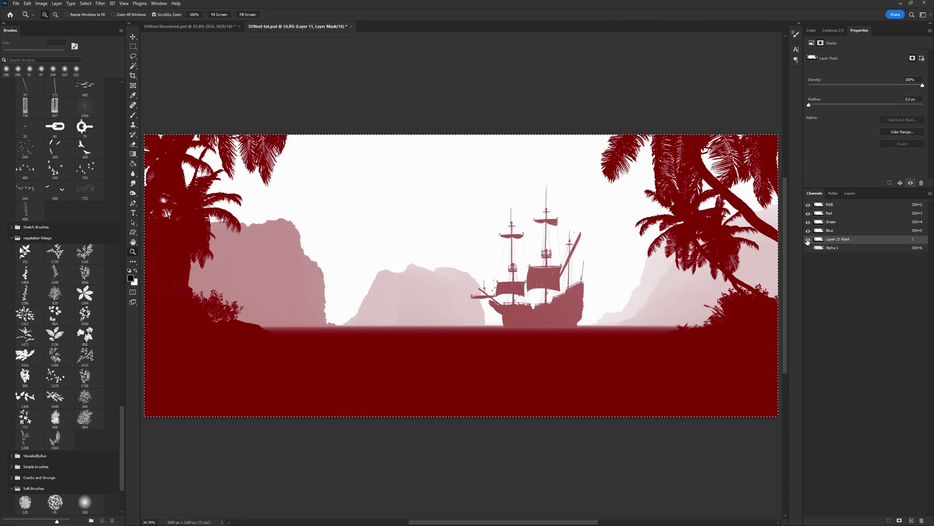
left_click(809, 240)
left_click(850, 194)
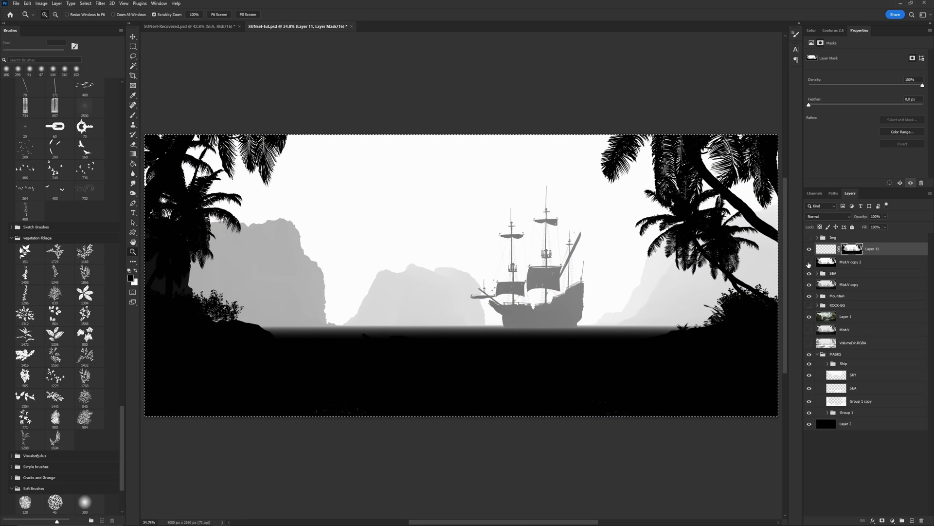
left_click(810, 263)
key("ctrl+d")
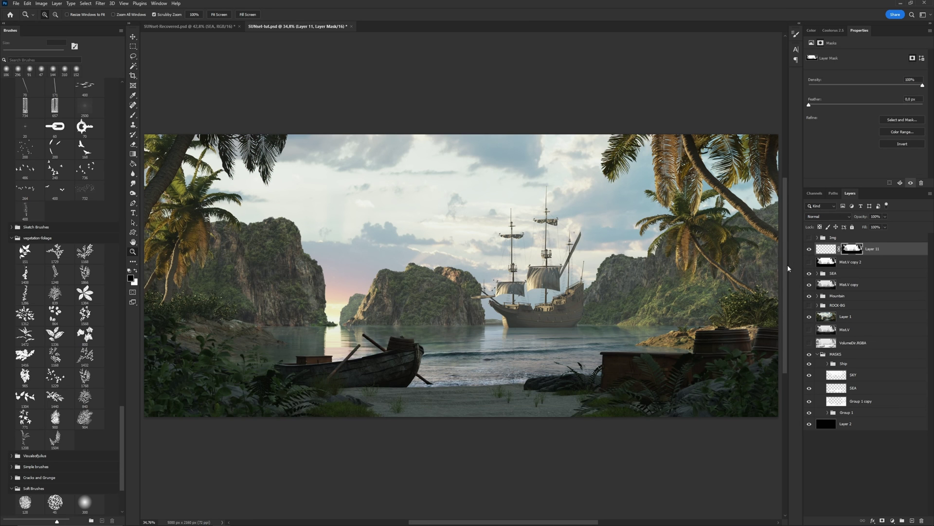
Paint light grey mist on the masked layer with a Fog brush, along the right-hand shore and the base of the left cliff.
left_click(829, 249)
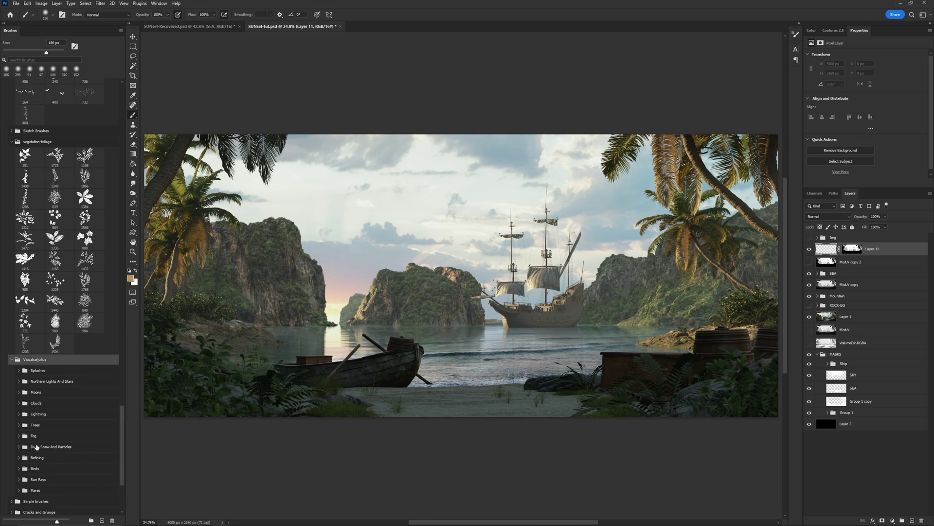
left_click(36, 437)
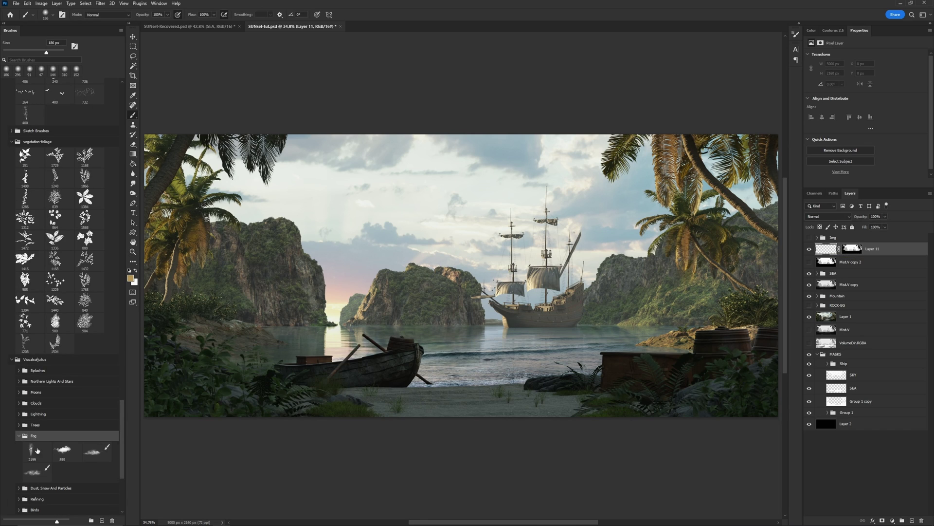
left_click(85, 457)
left_click(833, 30)
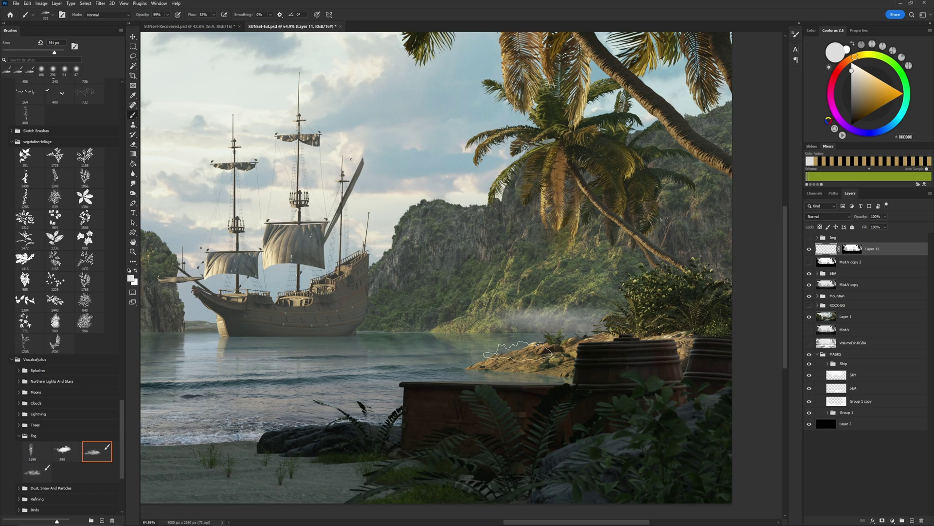
mouse_move(532, 313)
left_mouse_down()
mouse_move(667, 283)
mouse_move(743, 200)
mouse_move(673, 290)
mouse_move(589, 298)
mouse_move(559, 314)
mouse_move(535, 349)
mouse_move(458, 319)
mouse_move(579, 287)
mouse_move(720, 204)
mouse_move(632, 189)
mouse_move(645, 340)
mouse_move(455, 321)
mouse_move(528, 304)
mouse_move(671, 349)
mouse_move(739, 352)
left_mouse_up()
key("space")
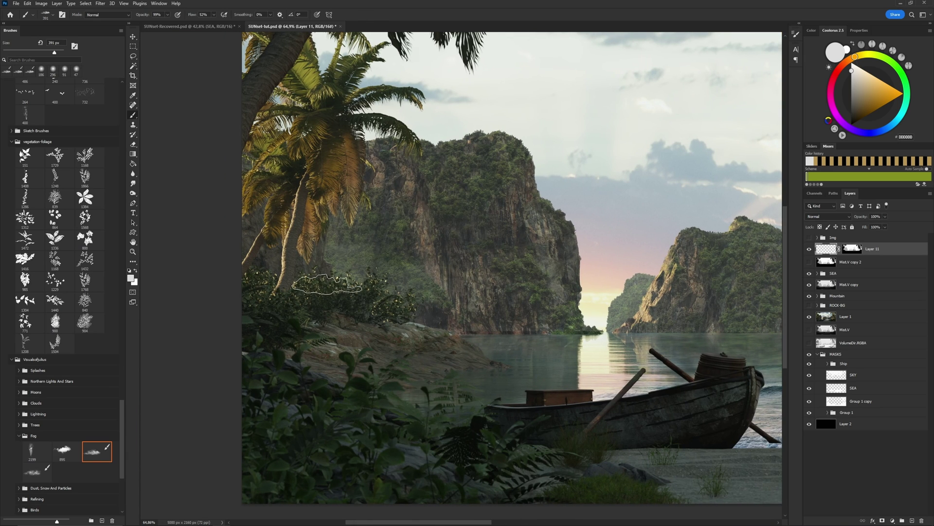
mouse_move(441, 299)
left_mouse_down()
mouse_move(477, 335)
mouse_move(568, 337)
mouse_move(562, 320)
mouse_move(510, 327)
left_mouse_up()
Paint light fog with the cloud-shaped Fog brush around the bases of the cliffs and along the far shoreline.
scroll(123, 375, "down", 1)
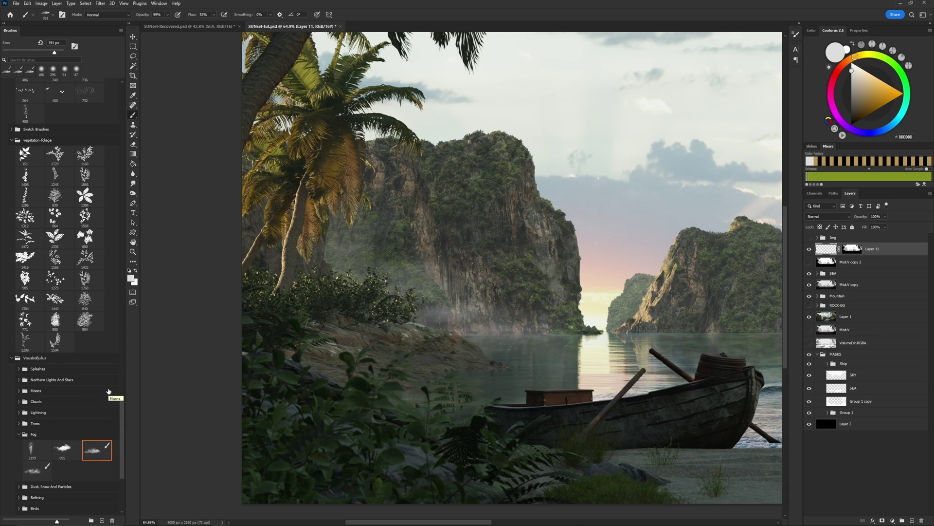
left_click(62, 448)
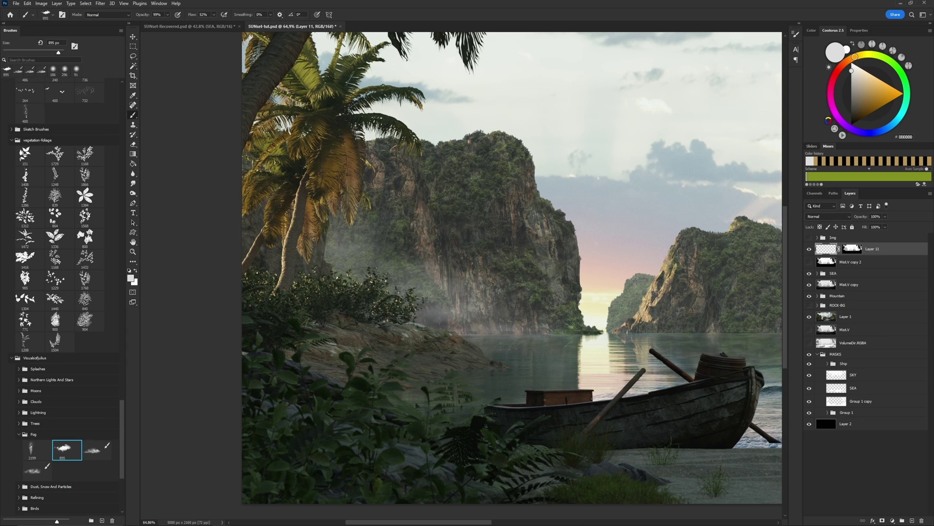
mouse_move(438, 304)
left_mouse_down()
mouse_move(491, 290)
mouse_move(462, 253)
left_mouse_up()
left_click(560, 315)
left_click_drag(672, 318, 407, 310)
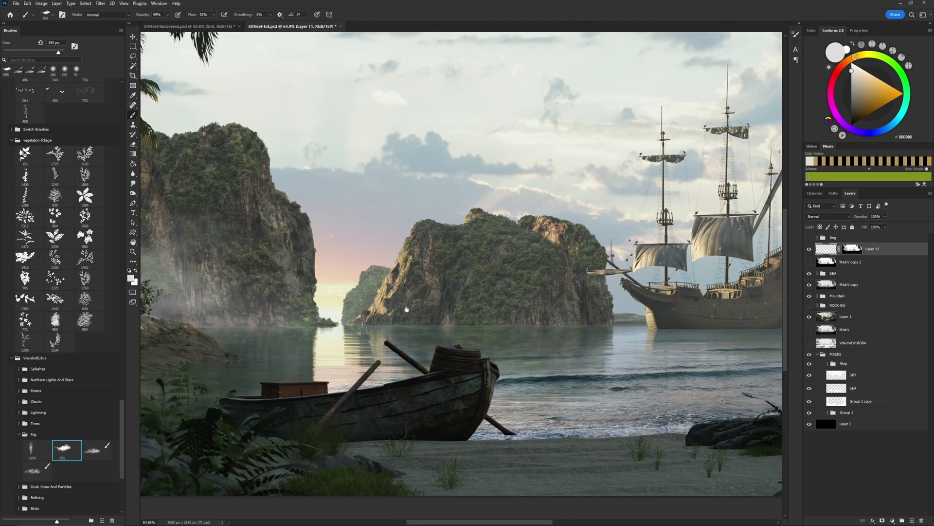
left_click(534, 316)
left_click(467, 325)
left_click_drag(683, 317, 413, 319)
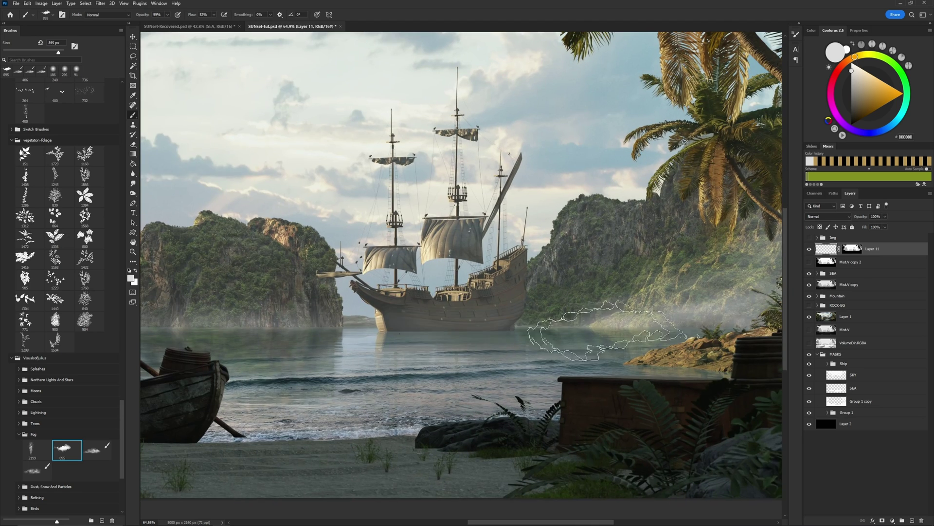
scroll(609, 331, "right", 4)
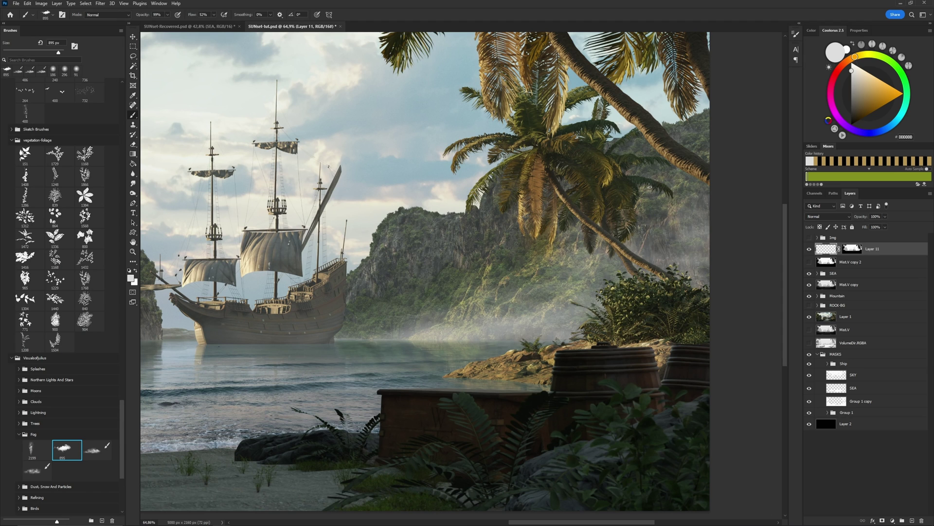
Add a new layer on top, fill it with a light peach colour, and set its blend mode to Screen.
key("w")
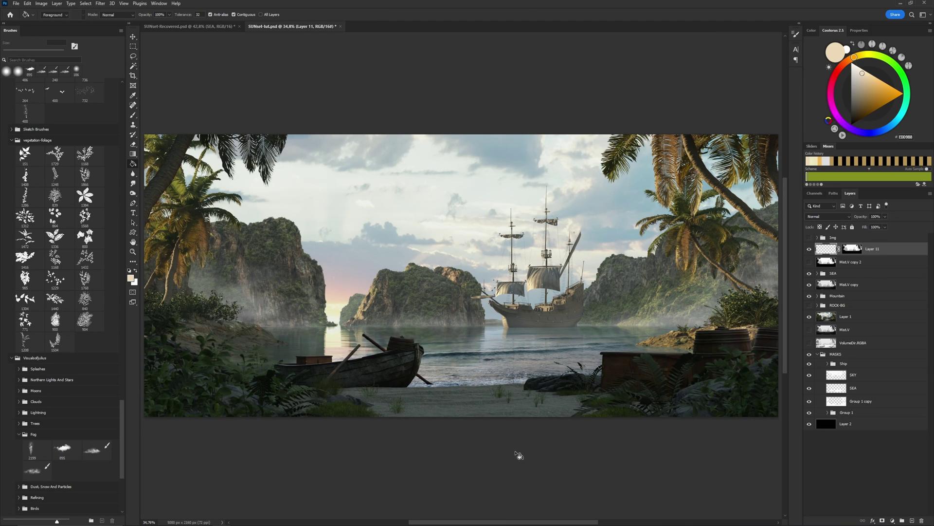
left_click(913, 521)
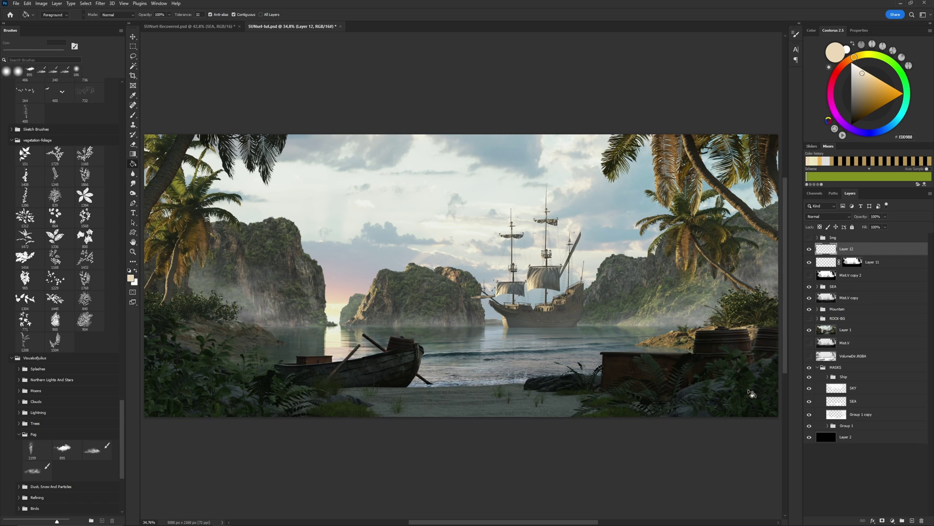
left_click(357, 306)
left_click(828, 216)
left_click(822, 280)
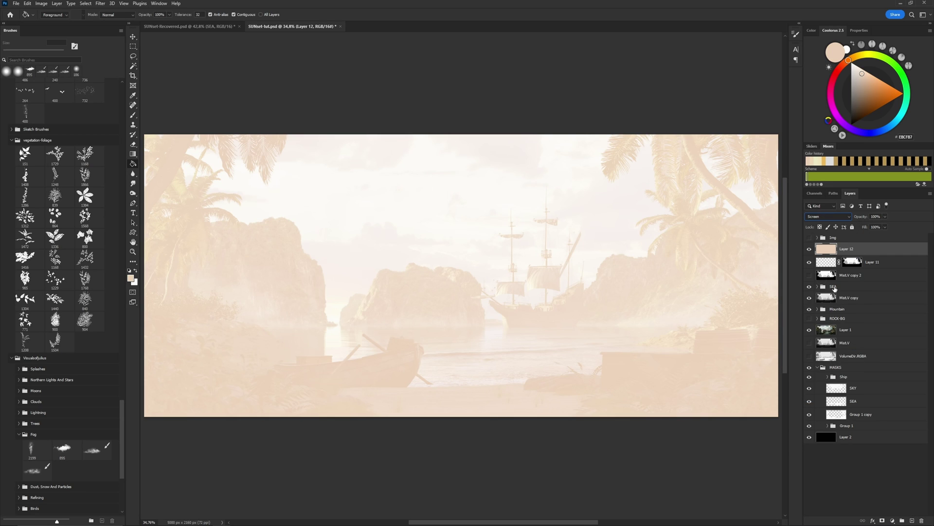
Add a layer mask to the peach layer and set the gradient's starting colour stop to white.
left_click(882, 520)
left_click(132, 155)
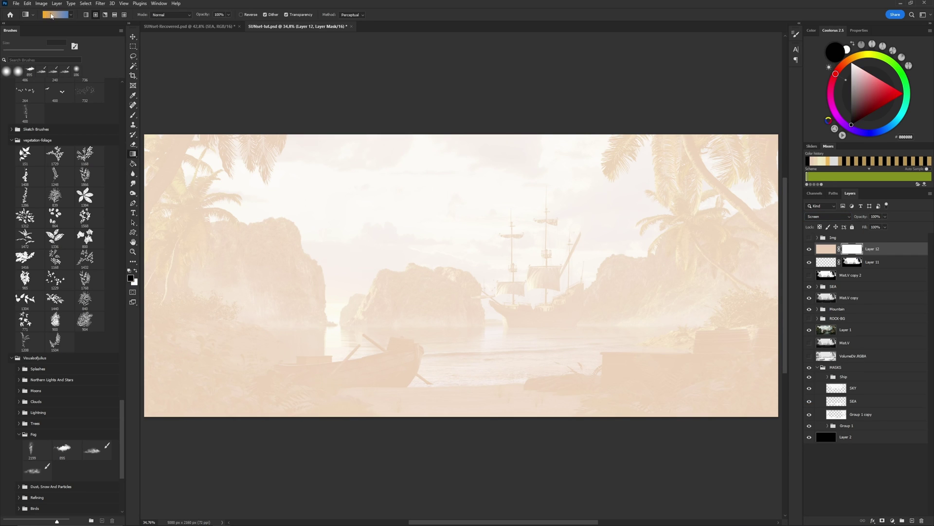
left_click(54, 14)
left_click(390, 241)
left_click(423, 273)
left_click_drag(169, 216, 132, 182)
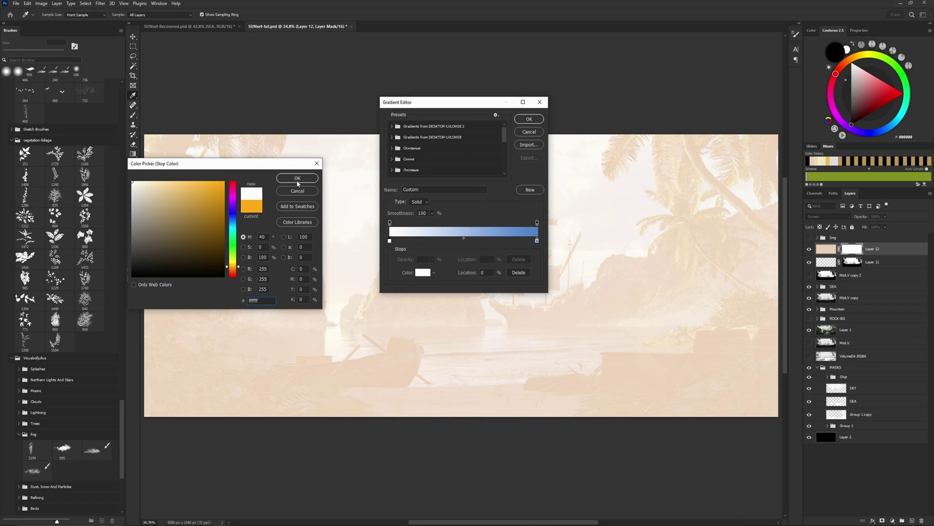
left_click(297, 178)
Set the gradient's end stop to black and draw a radial gradient on the mask, outward from the sunset at the horizon.
left_click(536, 240)
left_click(422, 272)
left_click_drag(195, 251, 134, 278)
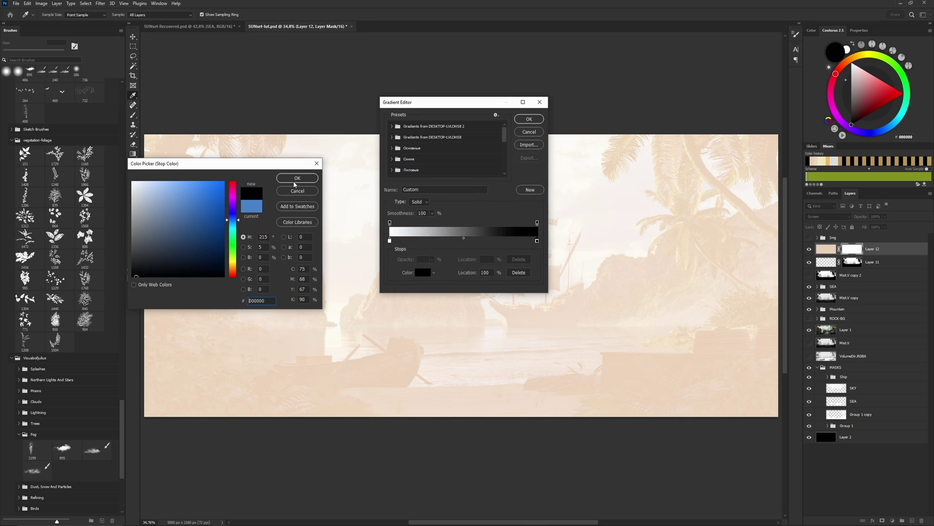
left_click(297, 179)
left_click(529, 120)
left_click_drag(333, 312, 463, 320)
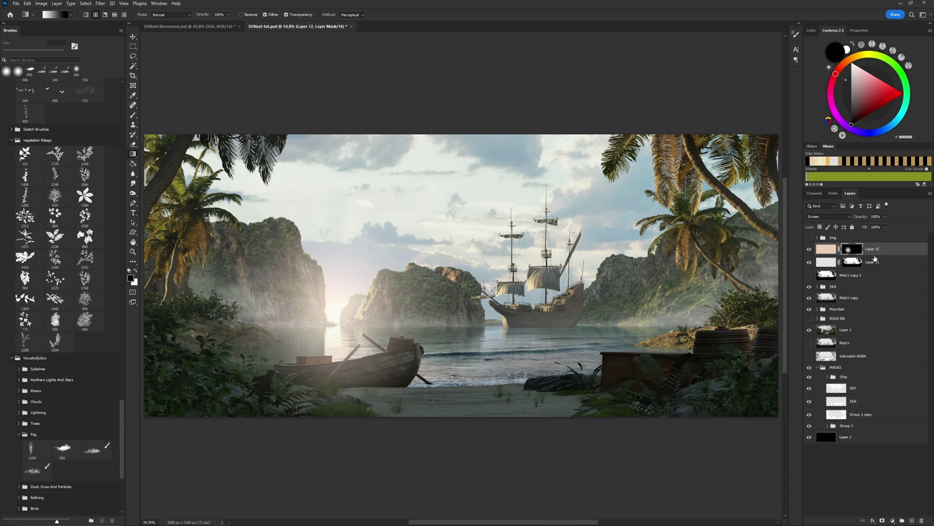
Refill the glow layer itself with a more saturated orange and lower its opacity to about 64%.
left_click(826, 249)
left_click(133, 164)
left_click(879, 82)
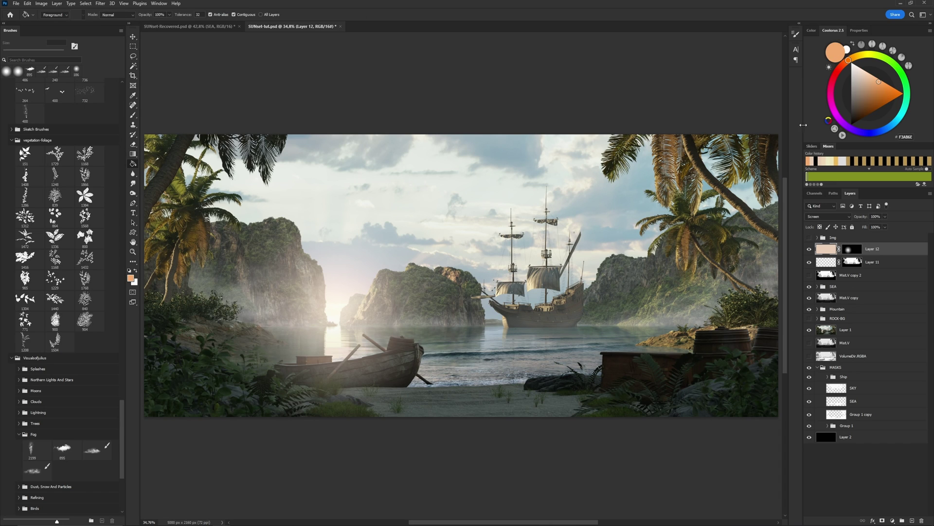
left_click(368, 340)
left_click_drag(885, 220, 875, 227)
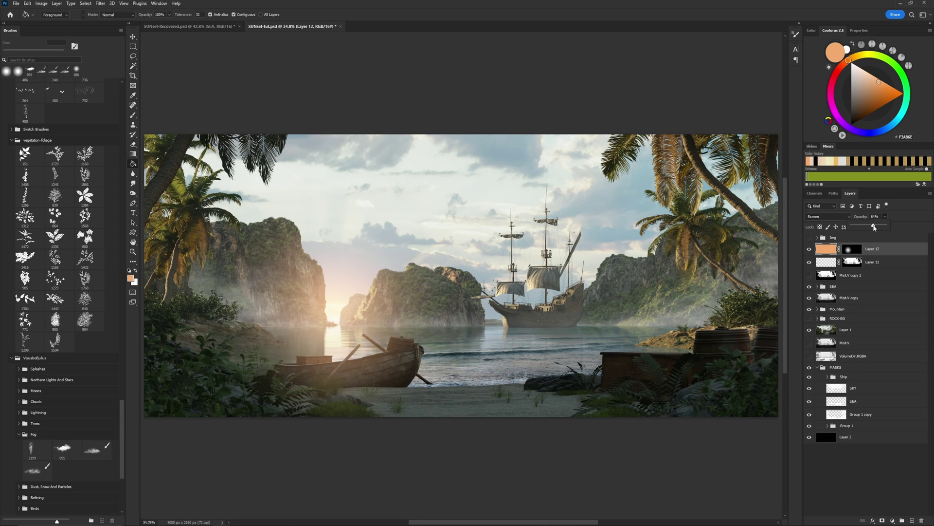
Paint white bird flocks on a new layer with the Birds brushes, near the central cliff and in the sky by the ship.
key("z")
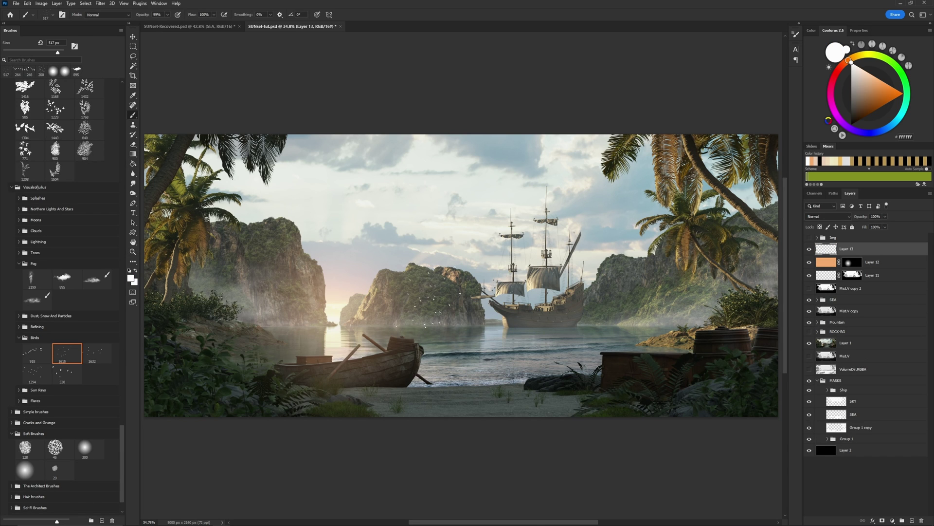
left_click(40, 356)
left_click_drag(566, 313, 517, 314)
left_click(592, 276)
Open the Camera Raw filter and adjust the basic tones with Contrast +21, Shadows +22 and Blacks -19.
key("ctrl+shift+a")
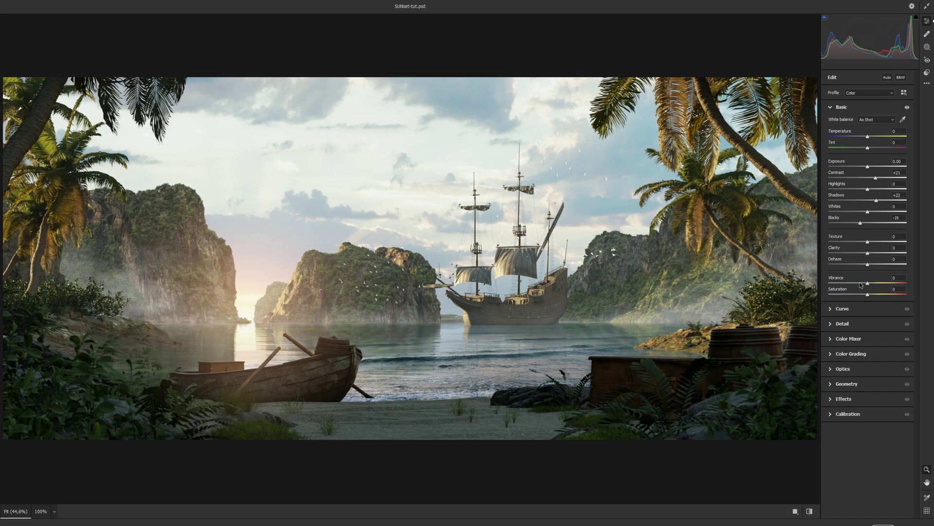
left_click_drag(868, 136, 870, 150)
Mask the foreground with a linear gradient from below the beach up to the waterline and set its Exposure to -0.85.
left_click(928, 47)
left_click(856, 210)
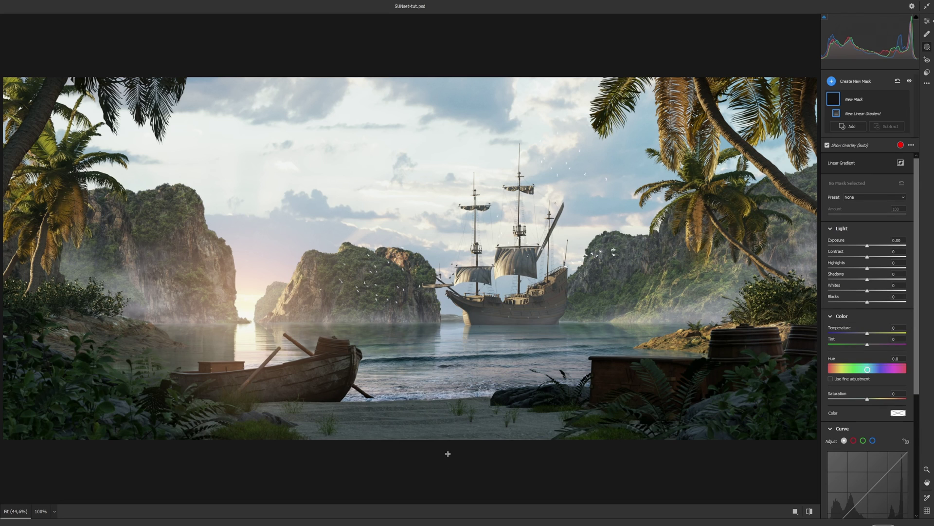
left_click_drag(447, 450, 446, 306)
left_click_drag(867, 245, 859, 244)
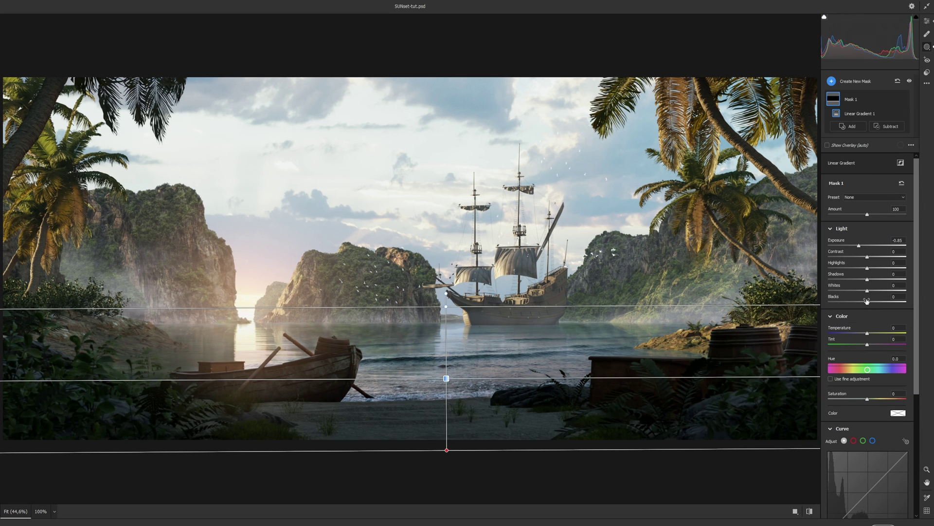